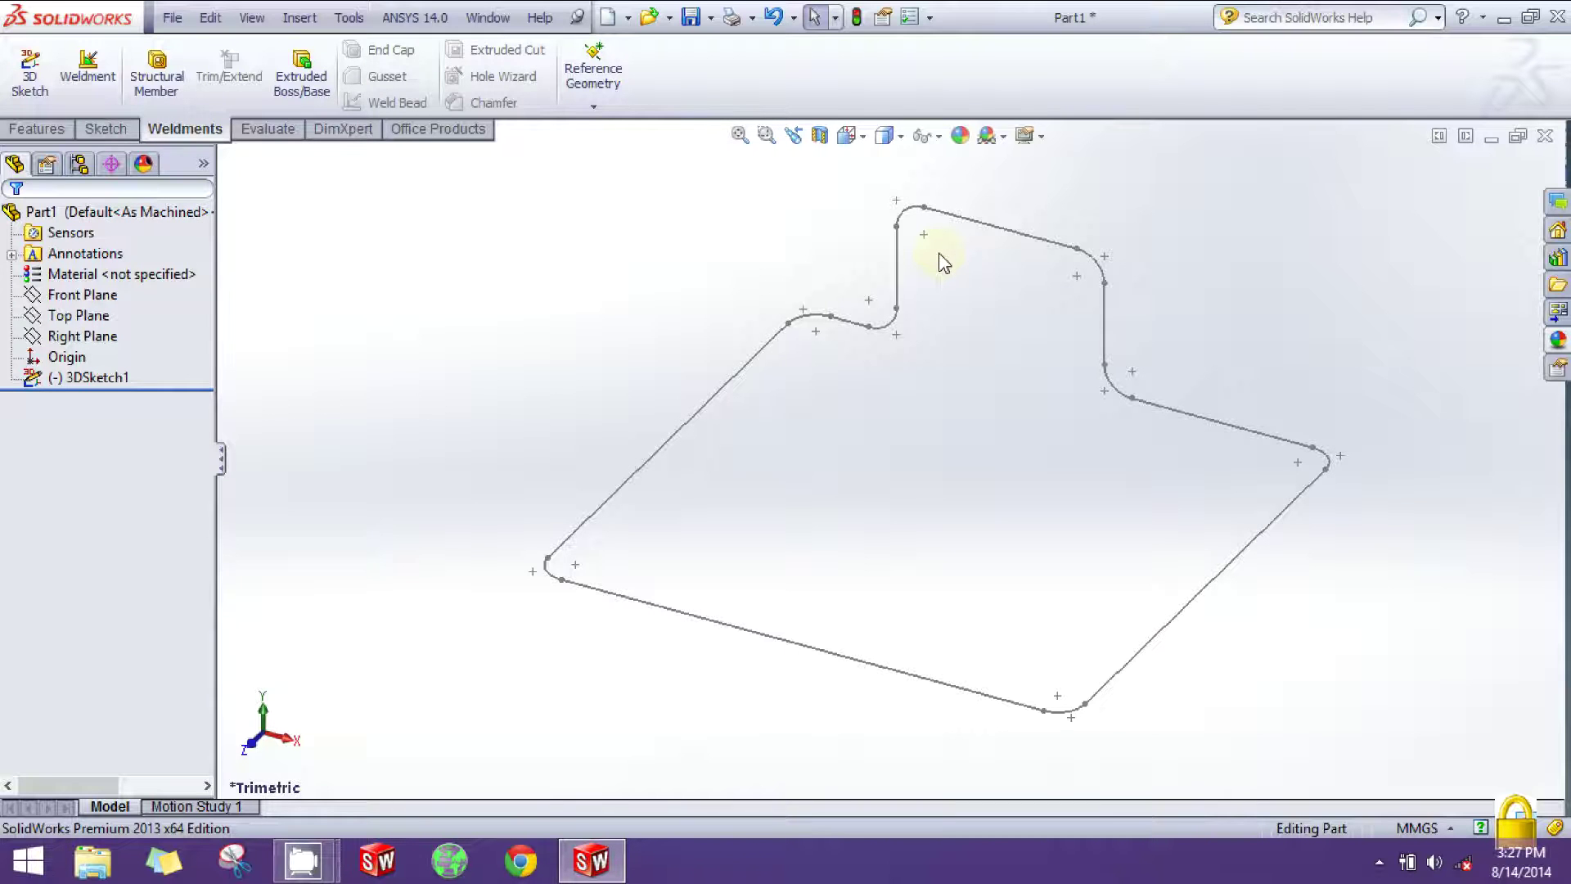
# Step: Remove the Weldments tab from the CommandManager tab row
pyautogui.scroll(1, 107, 90)
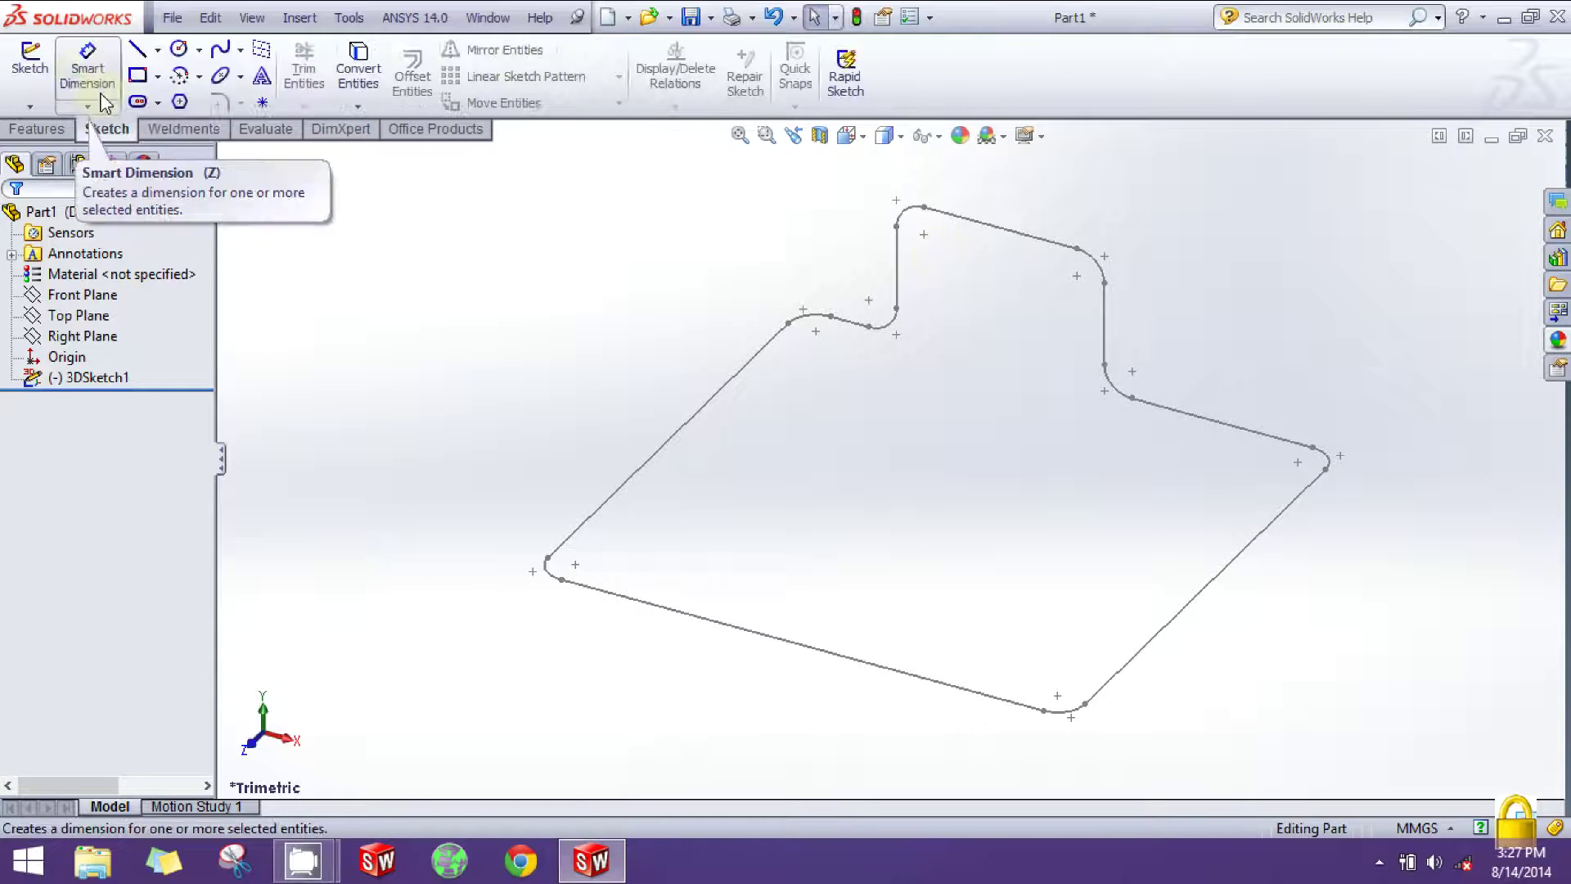
pyautogui.scroll(1, 111, 95)
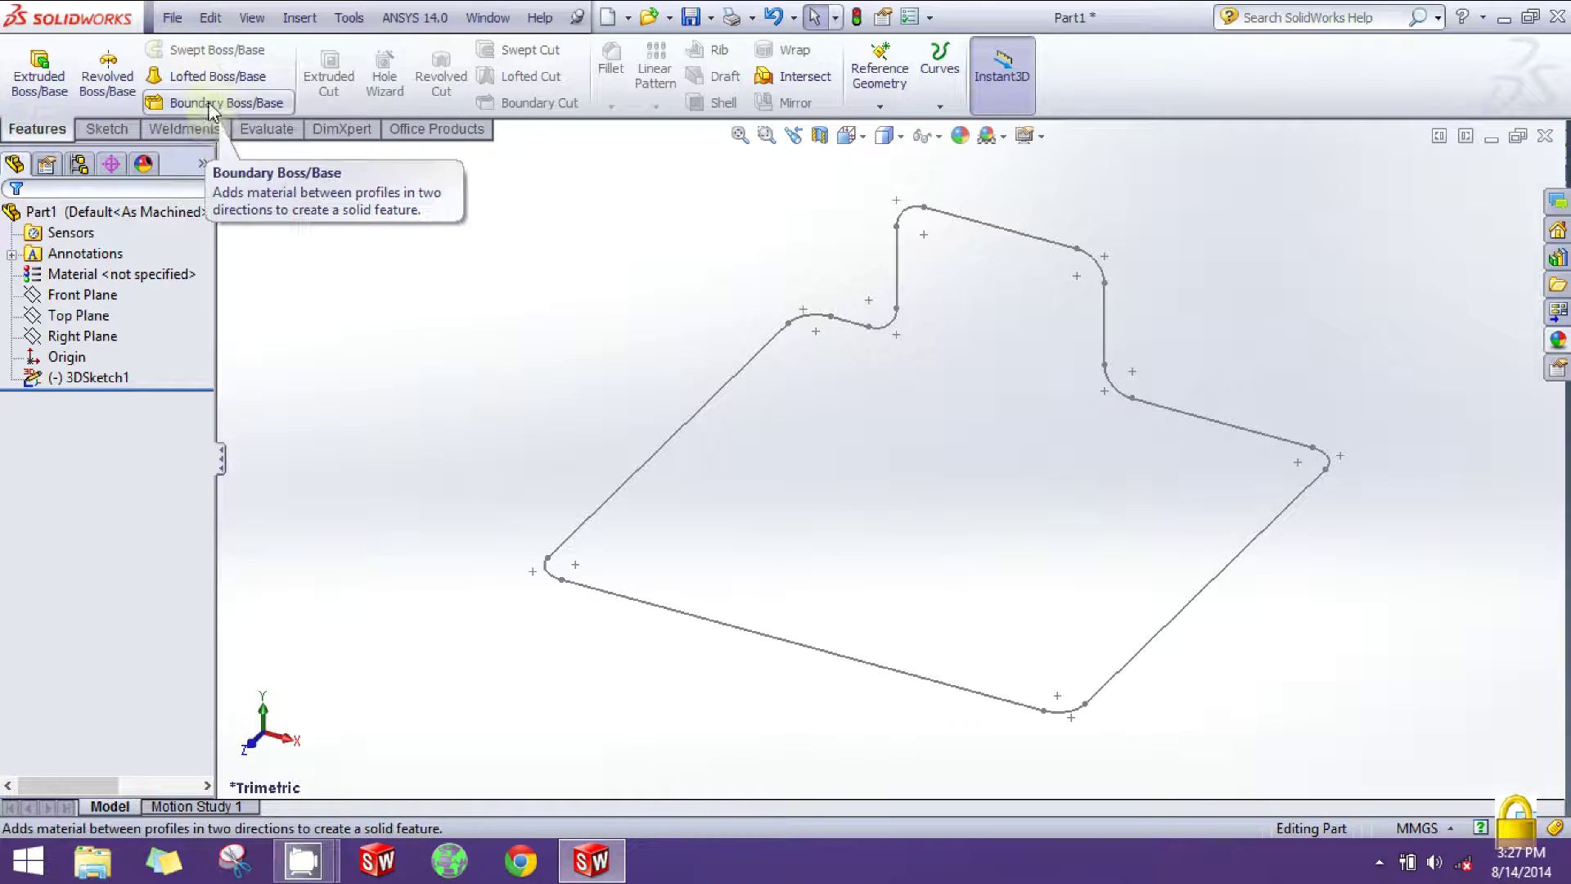
pyautogui.rightClick(206, 133)
pyautogui.click(296, 230)
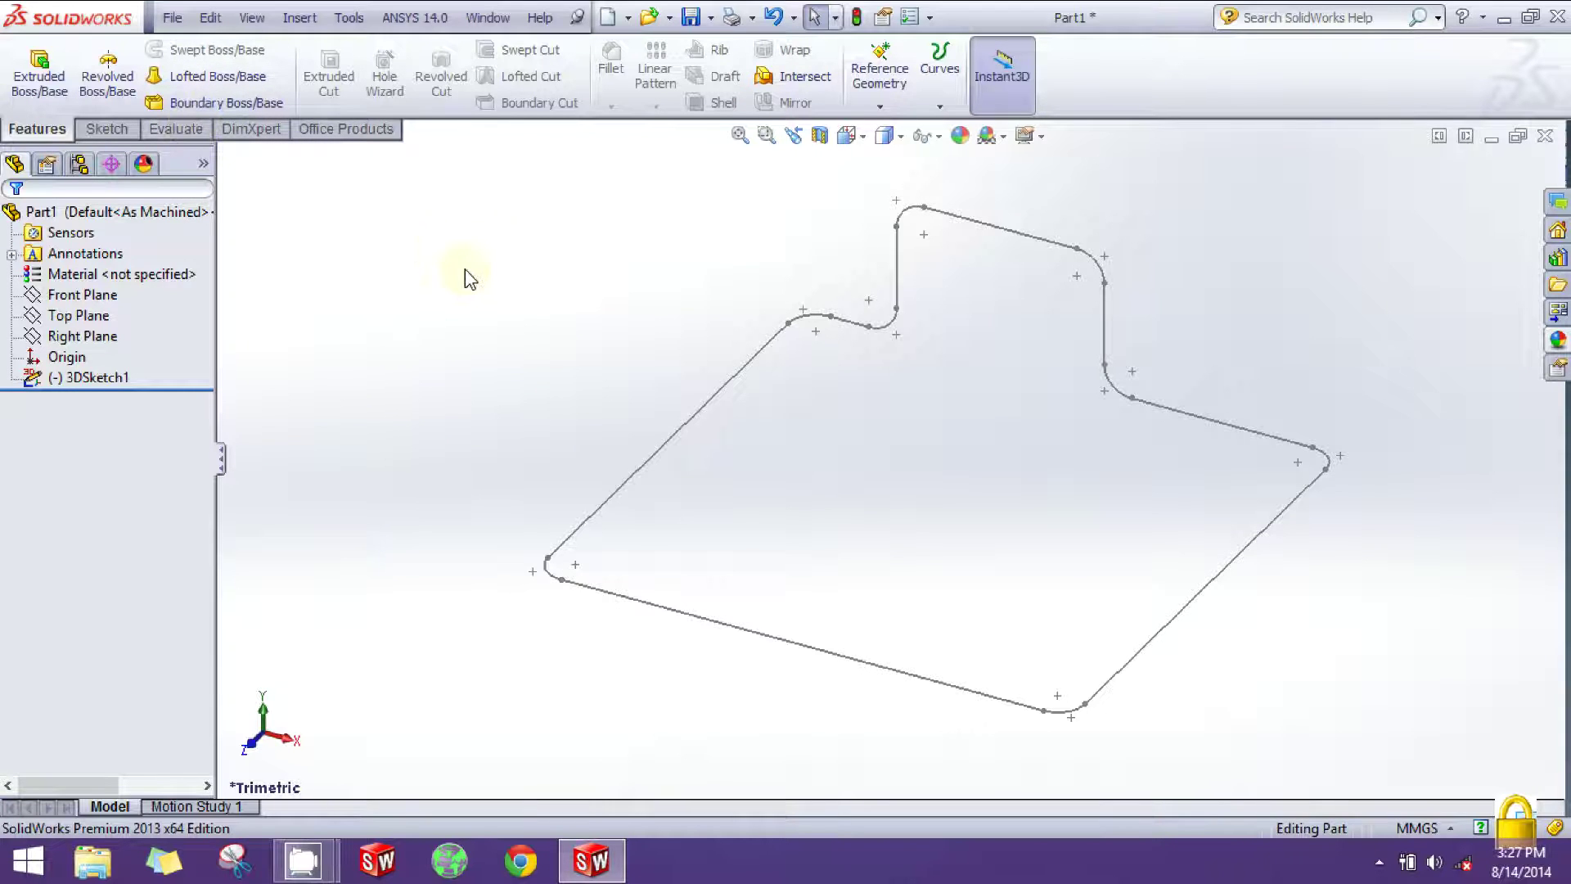
pyautogui.scroll(2, 605, 274)
pyautogui.scroll(-1, 1043, 470)
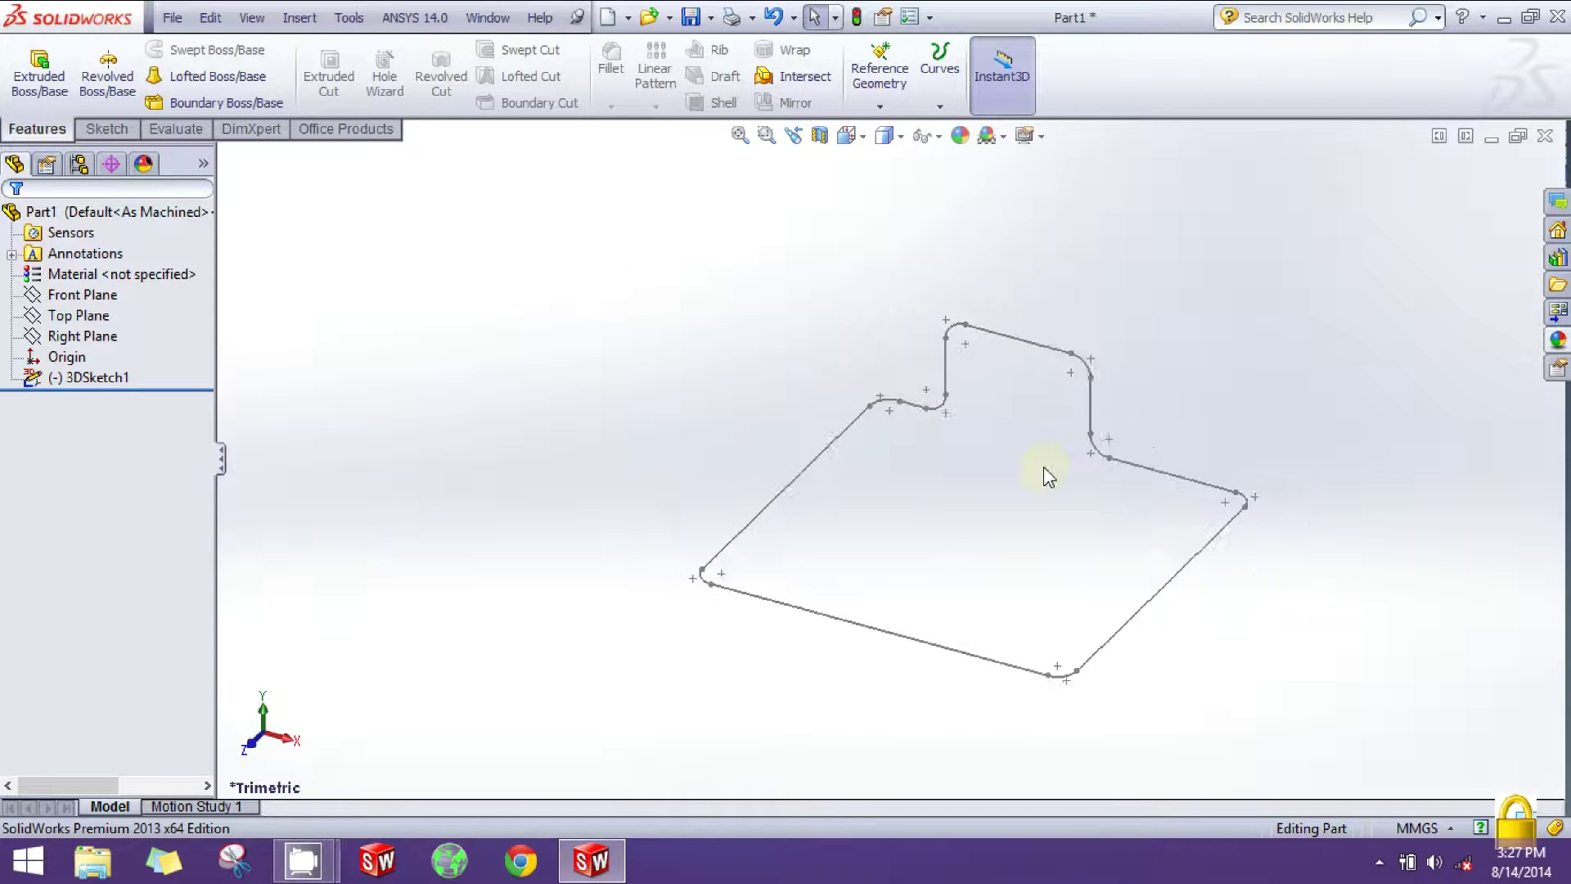
pyautogui.scroll(-1, 1106, 530)
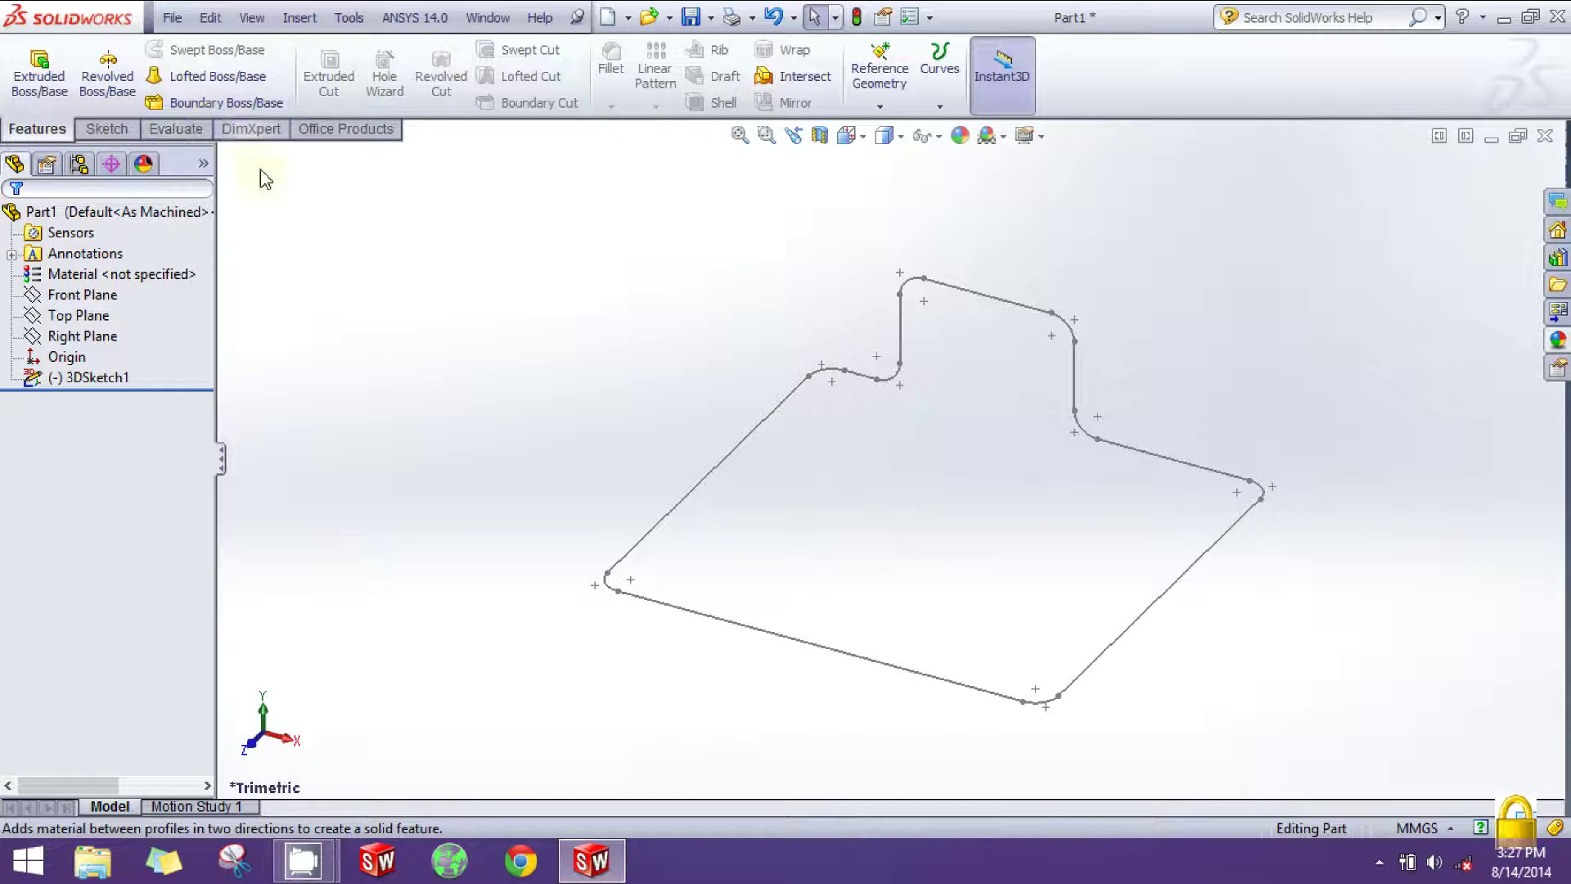
# Step: Restore the Weldments tab and add a Weldment feature to Part1
pyautogui.rightClick(155, 136)
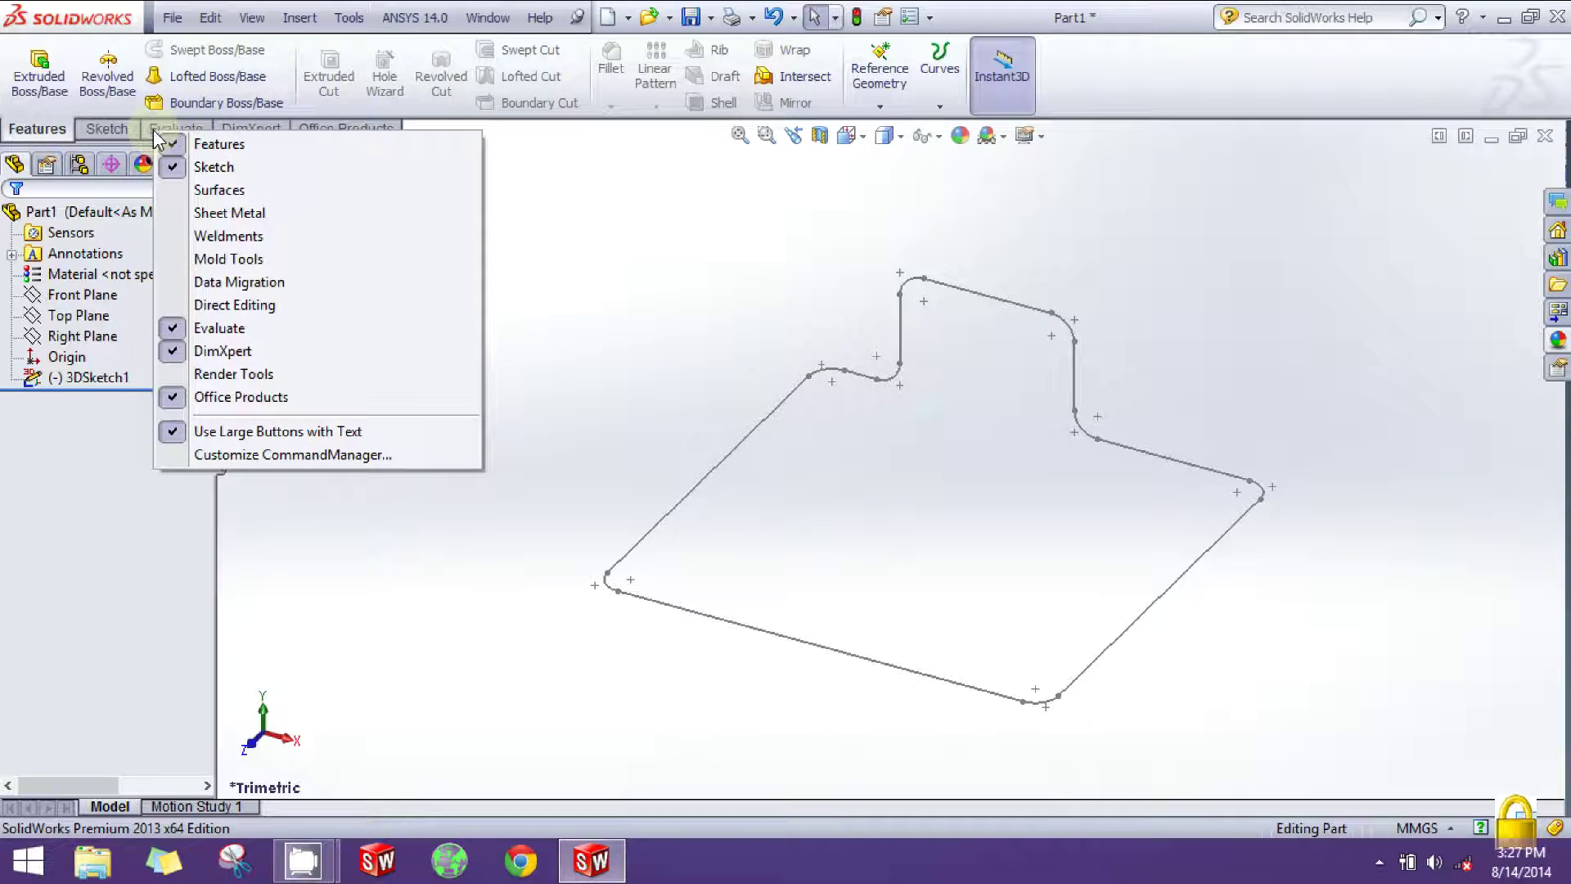
pyautogui.click(229, 237)
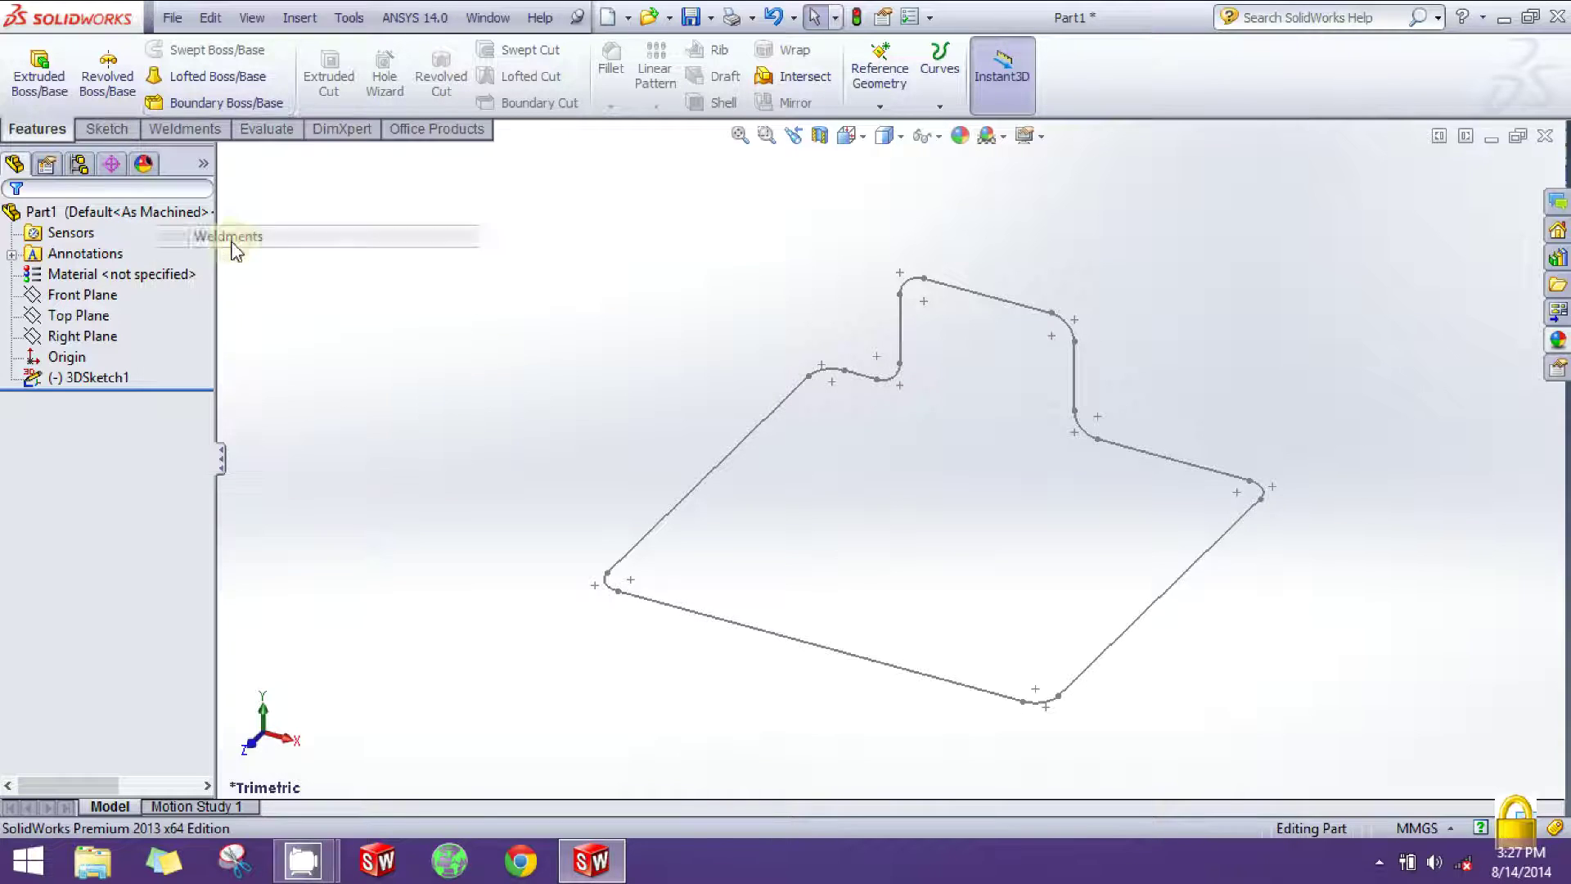
pyautogui.click(205, 128)
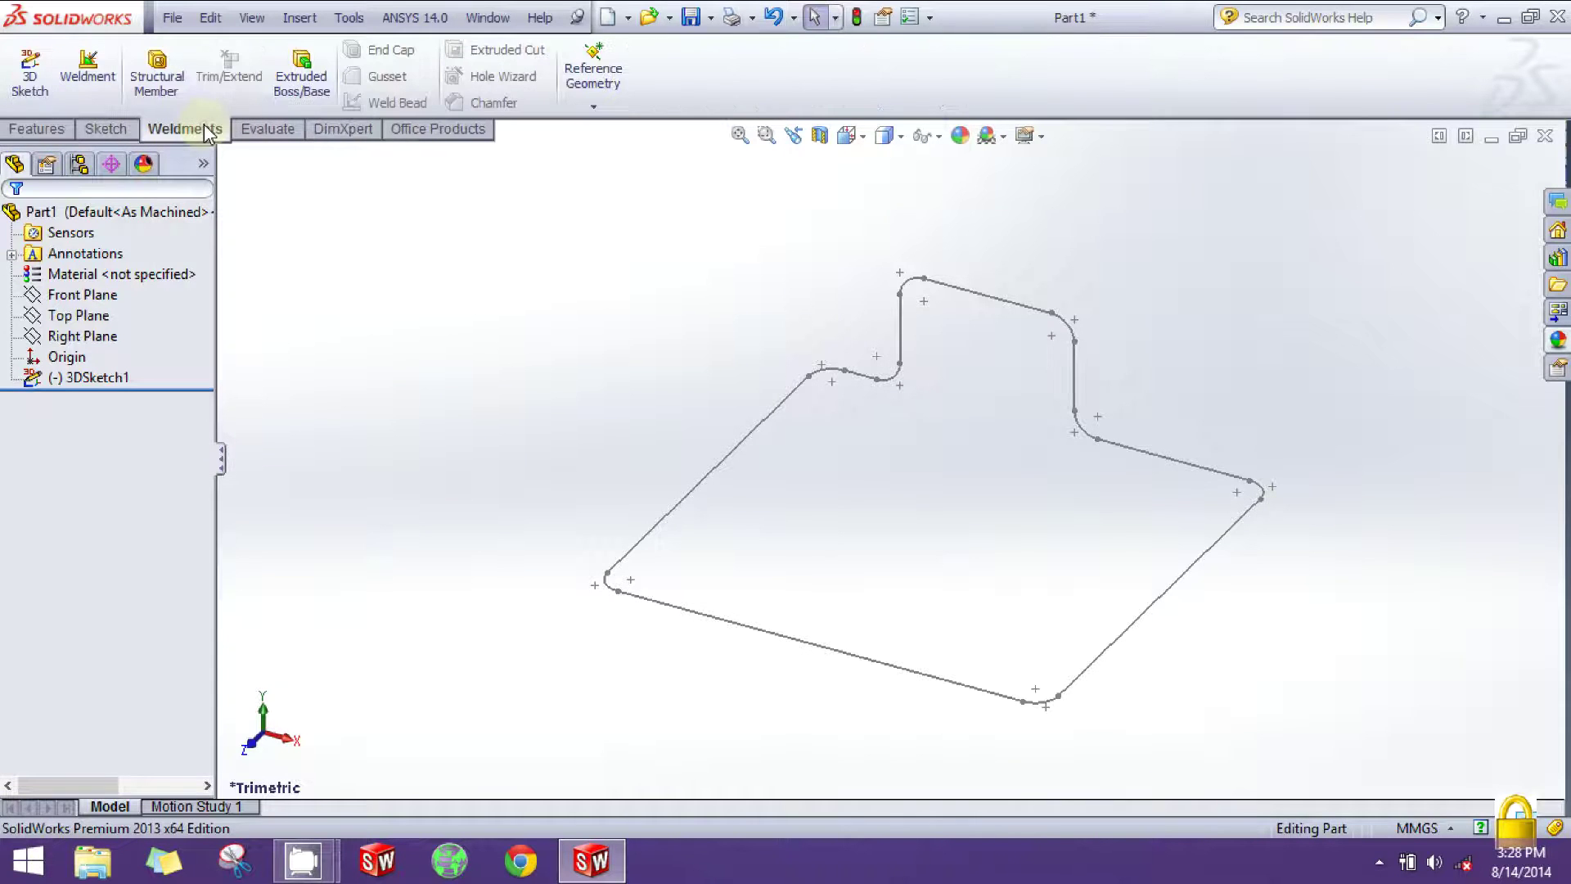
pyautogui.click(88, 70)
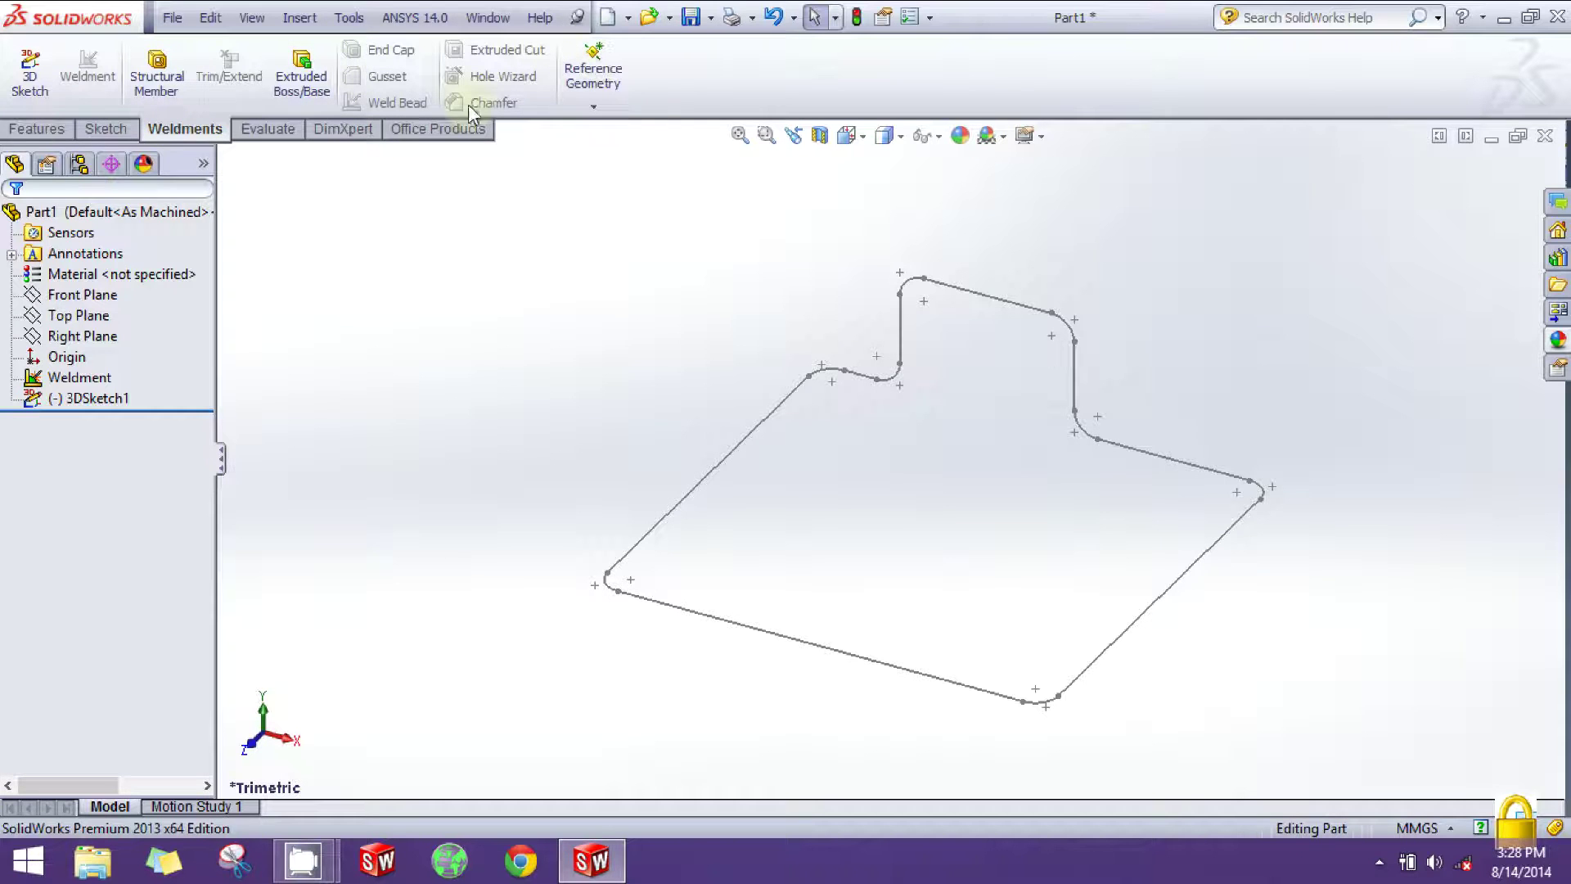
# Step: Start a Structural Member with c channel as the profile type
pyautogui.click(394, 289)
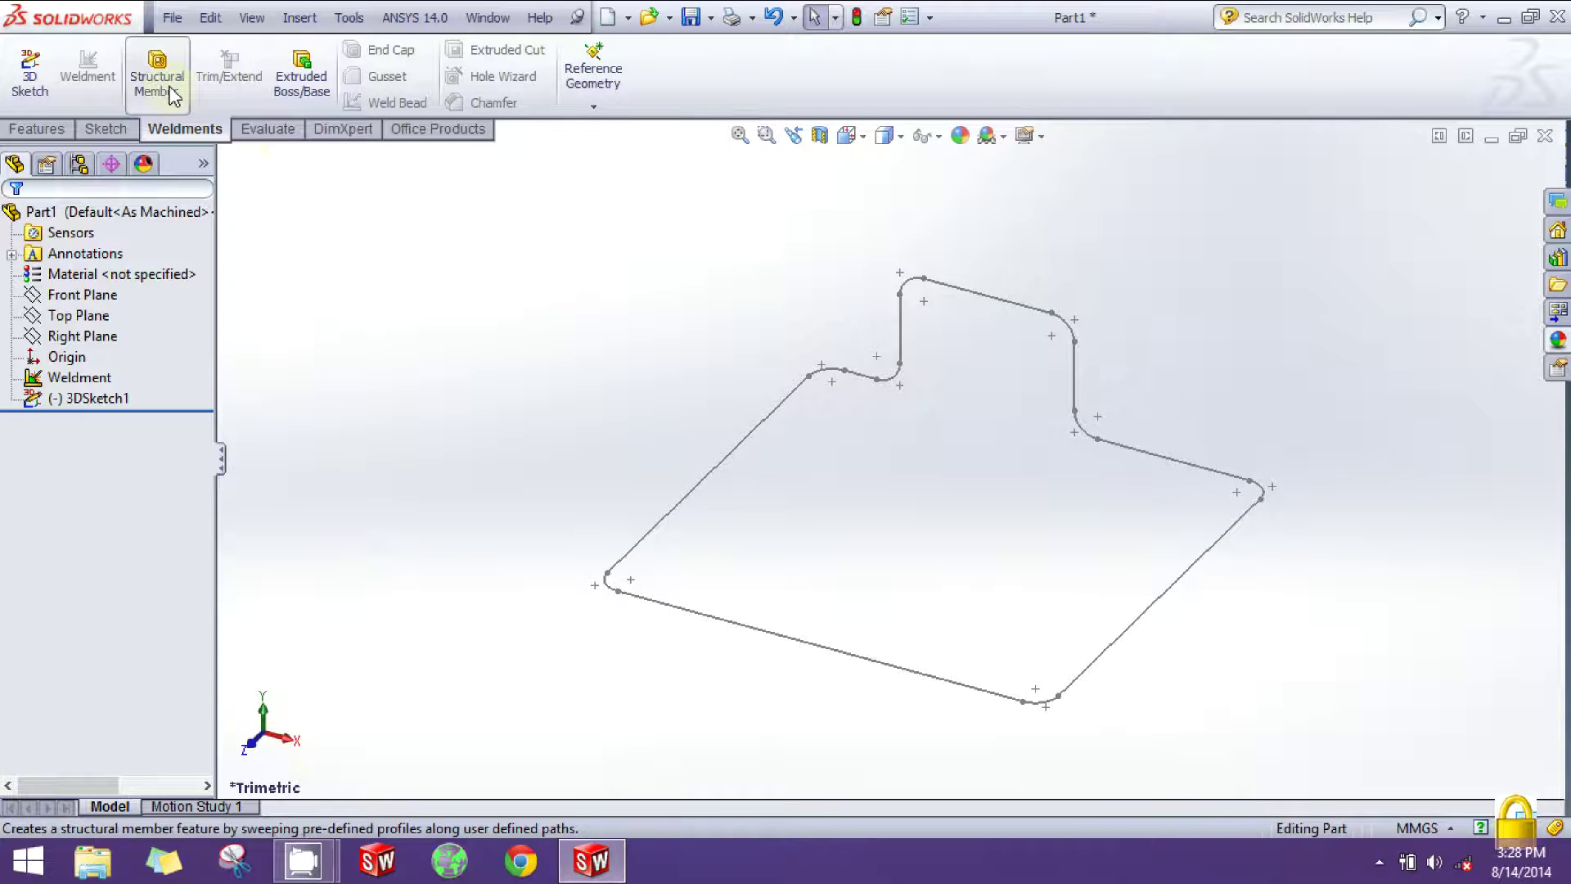
pyautogui.click(179, 95)
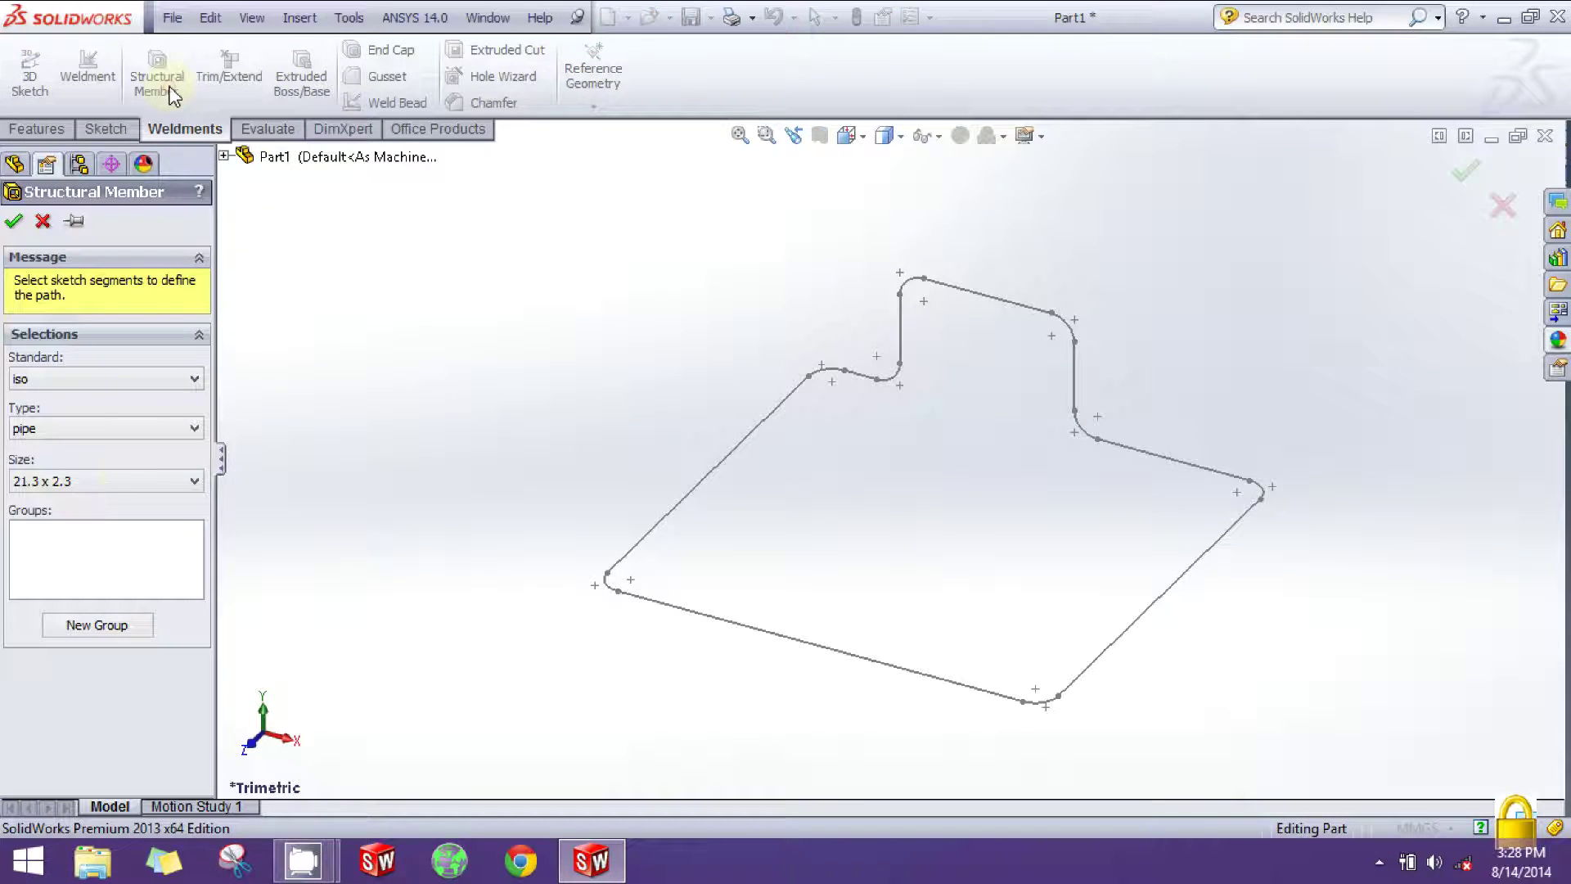
pyautogui.click(106, 428)
pyautogui.click(103, 478)
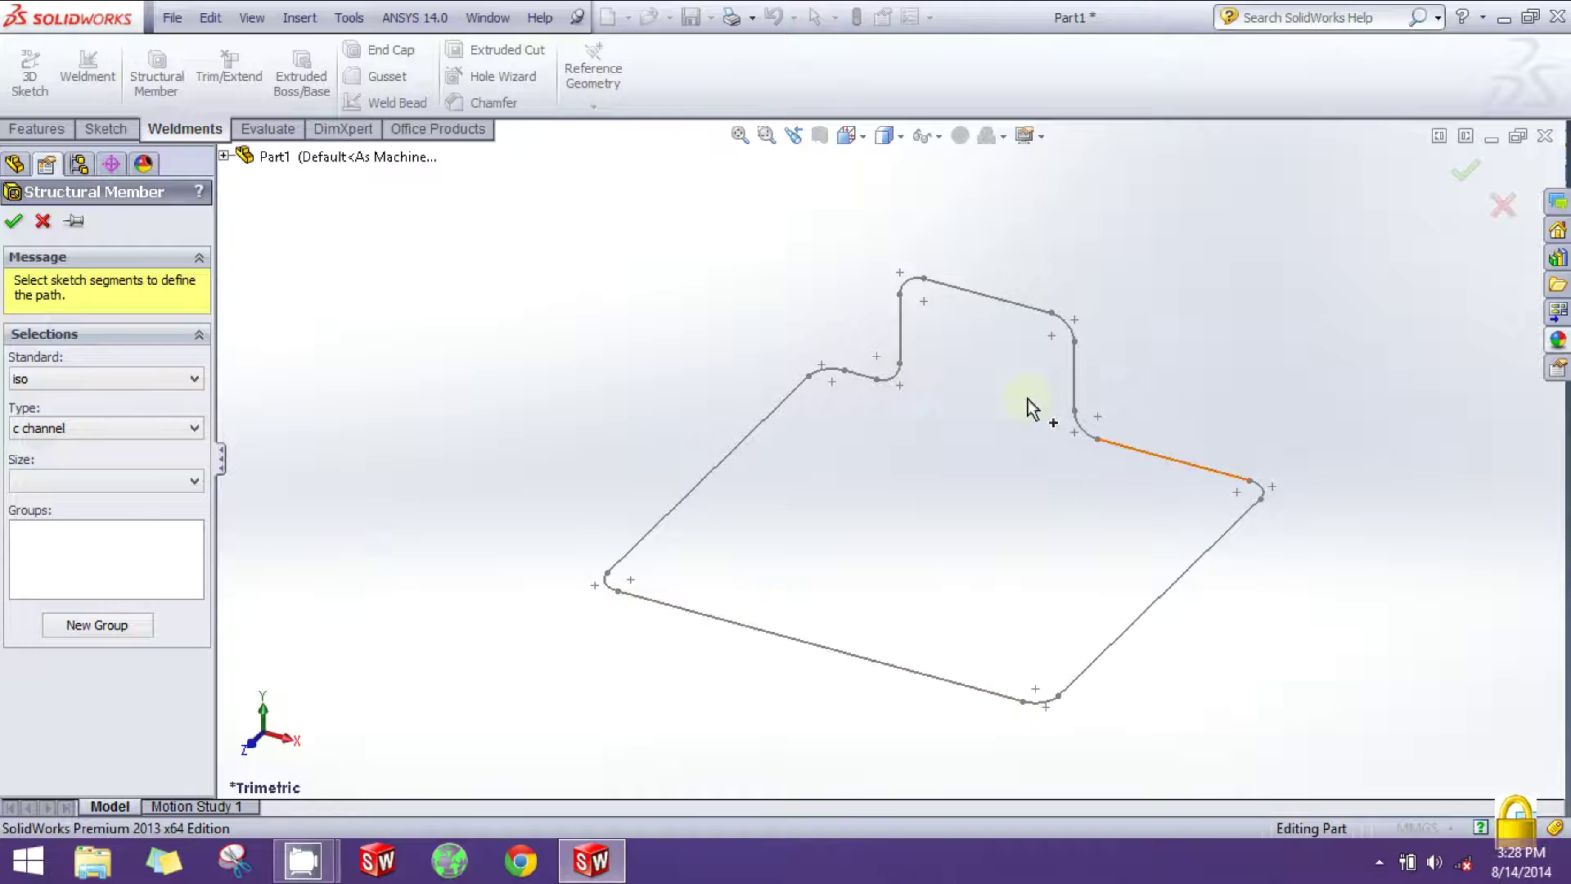
# Step: Pick the bottom edge, right-side lines and arcs, and vertical line as path segments
pyautogui.click(900, 680)
pyautogui.scroll(-1, 1016, 717)
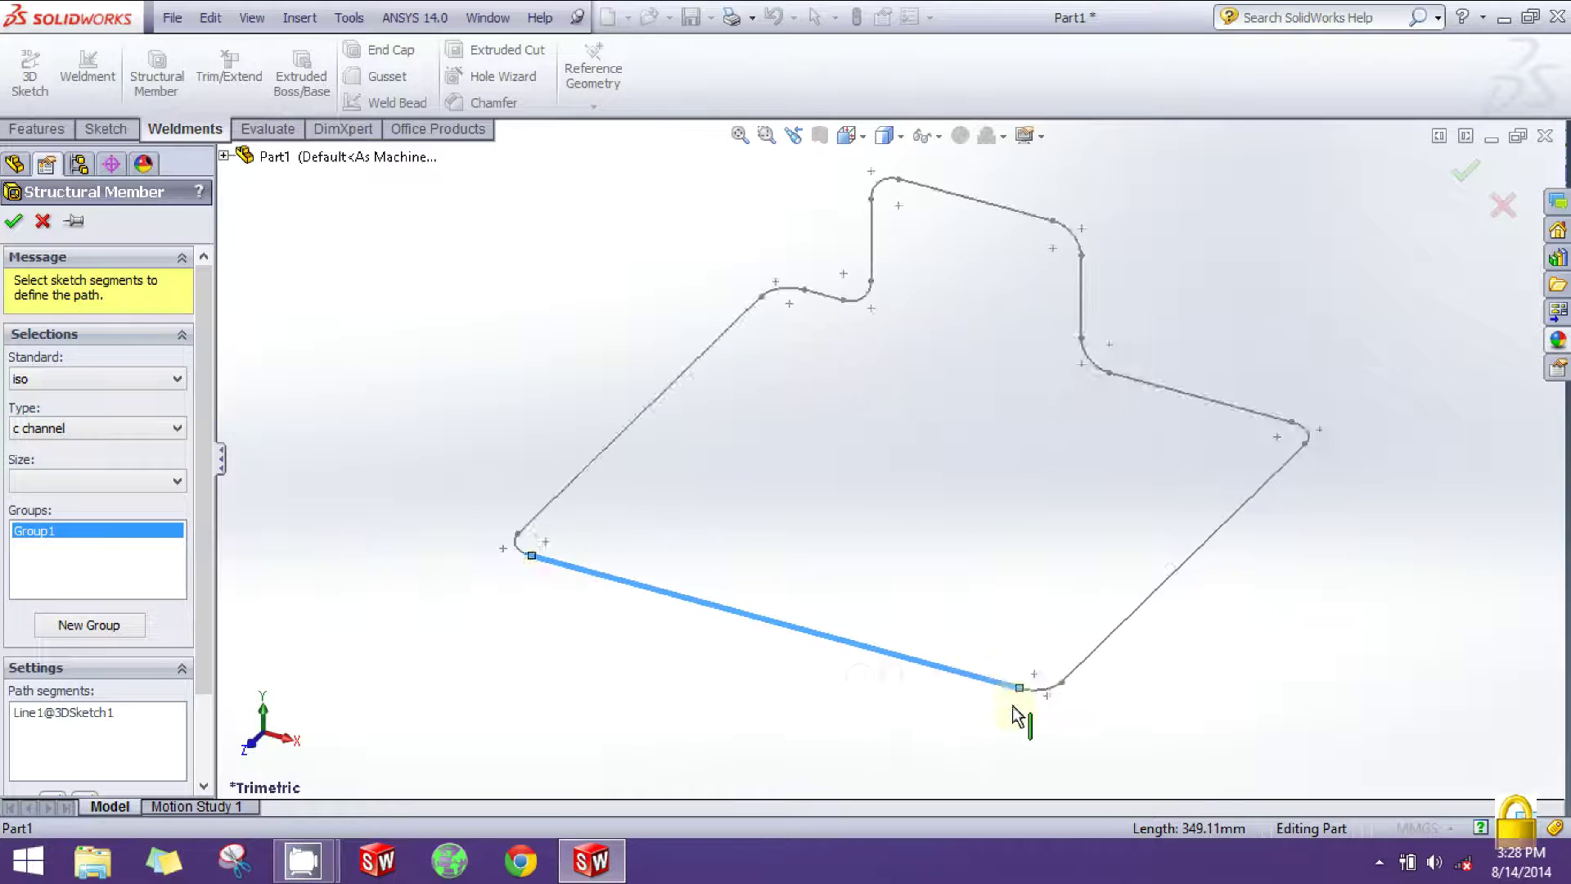
pyautogui.scroll(-1, 1016, 717)
pyautogui.click(1037, 676)
pyautogui.click(1191, 541)
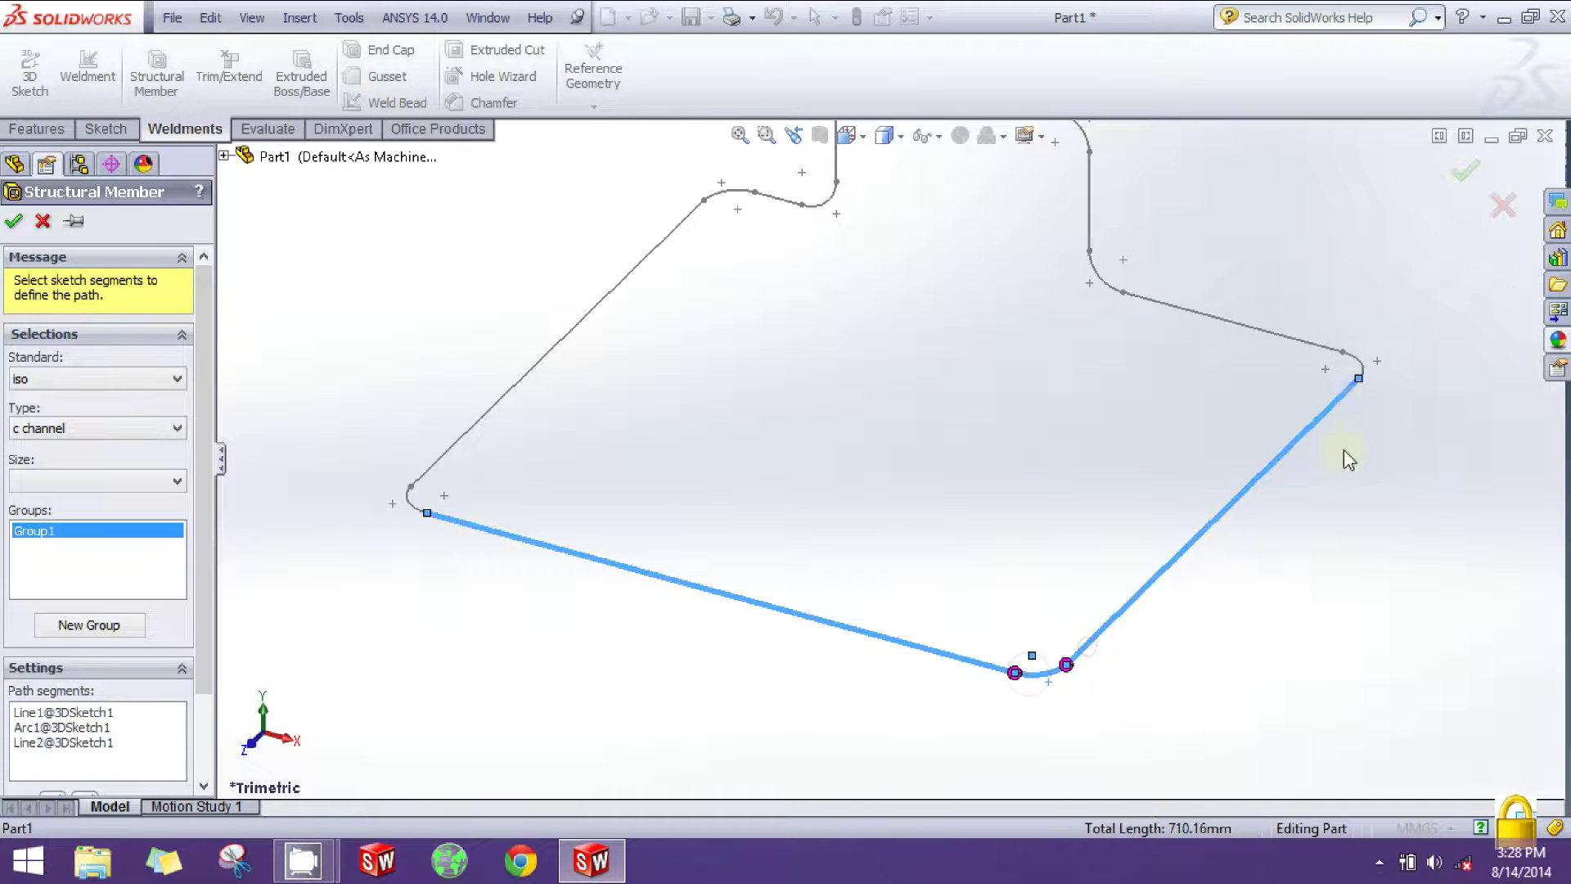
pyautogui.click(1356, 363)
pyautogui.click(1298, 342)
pyautogui.press('z')
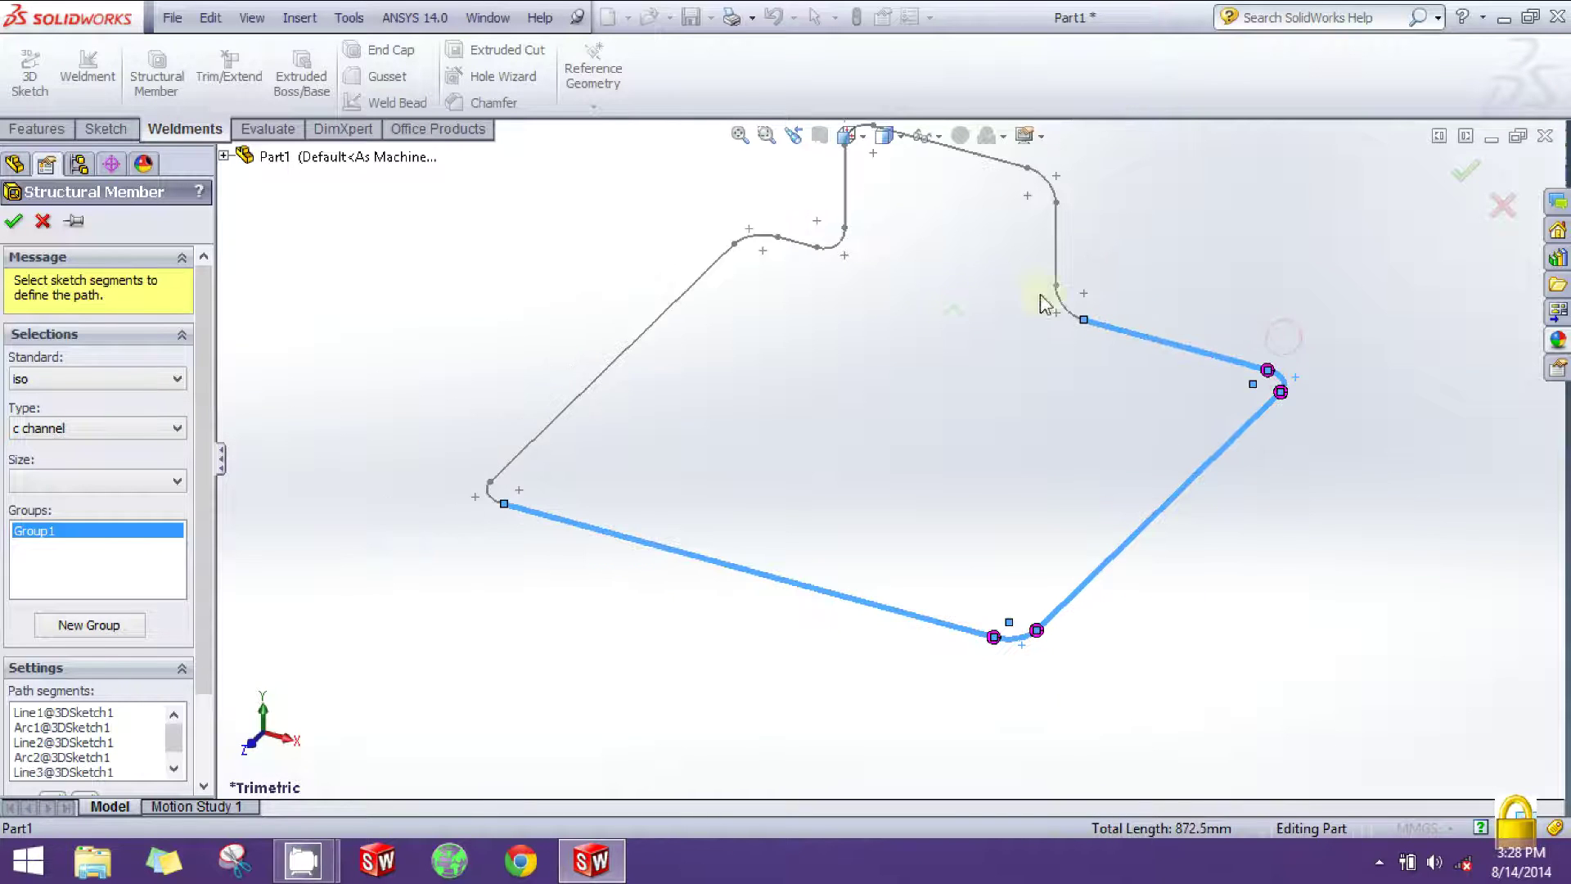
pyautogui.click(1063, 305)
pyautogui.click(1055, 245)
pyautogui.press('z')
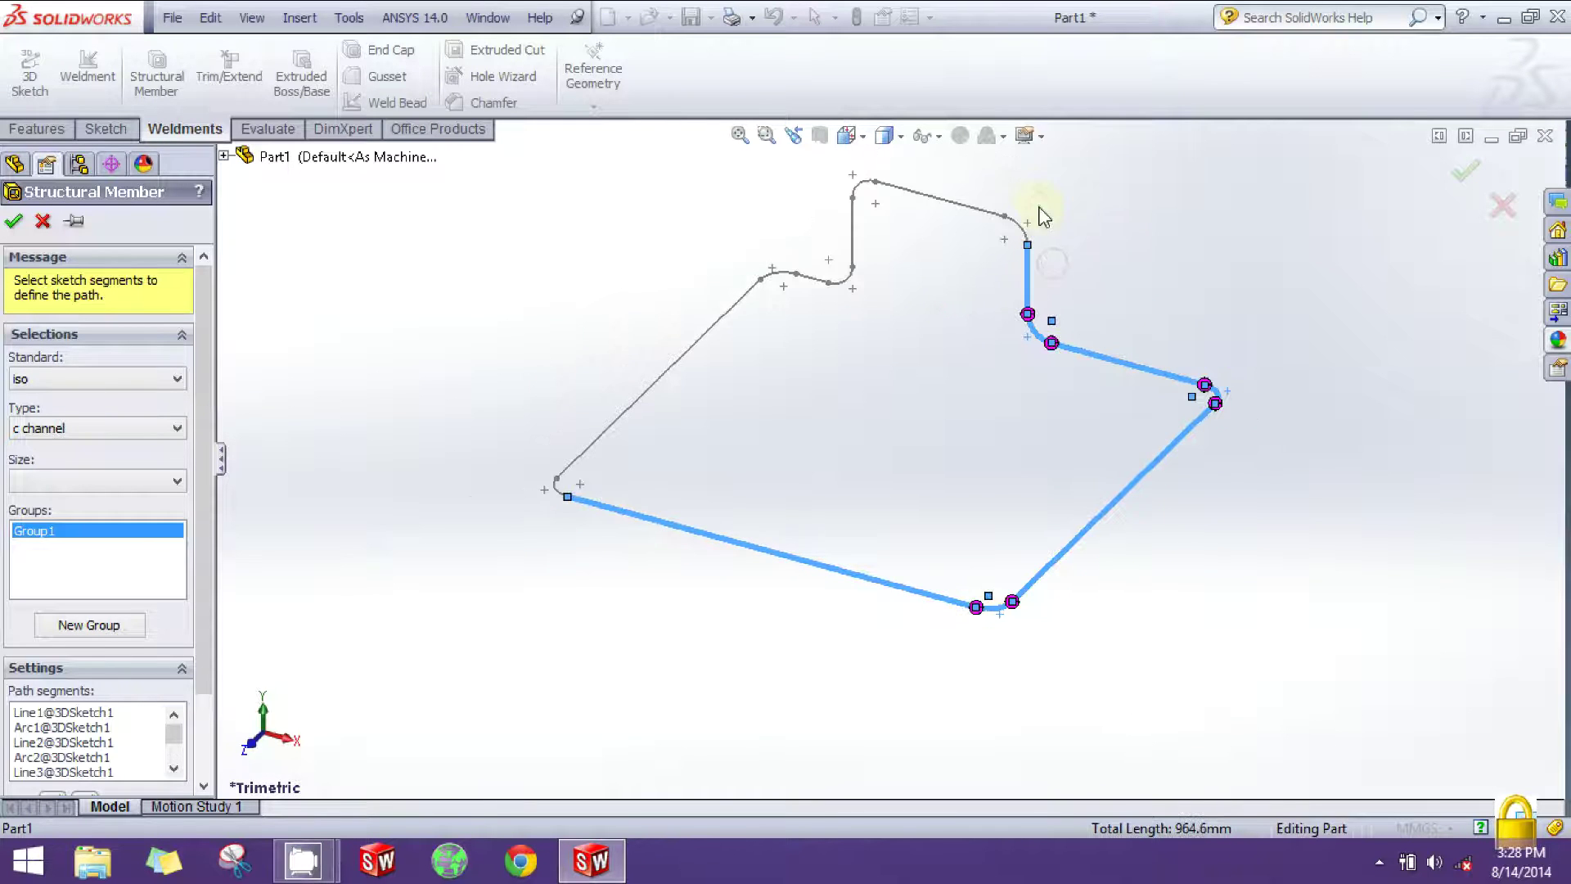
# Step: Add the top line, notch segments, long diagonal and final corner arc to close the path
pyautogui.click(1019, 229)
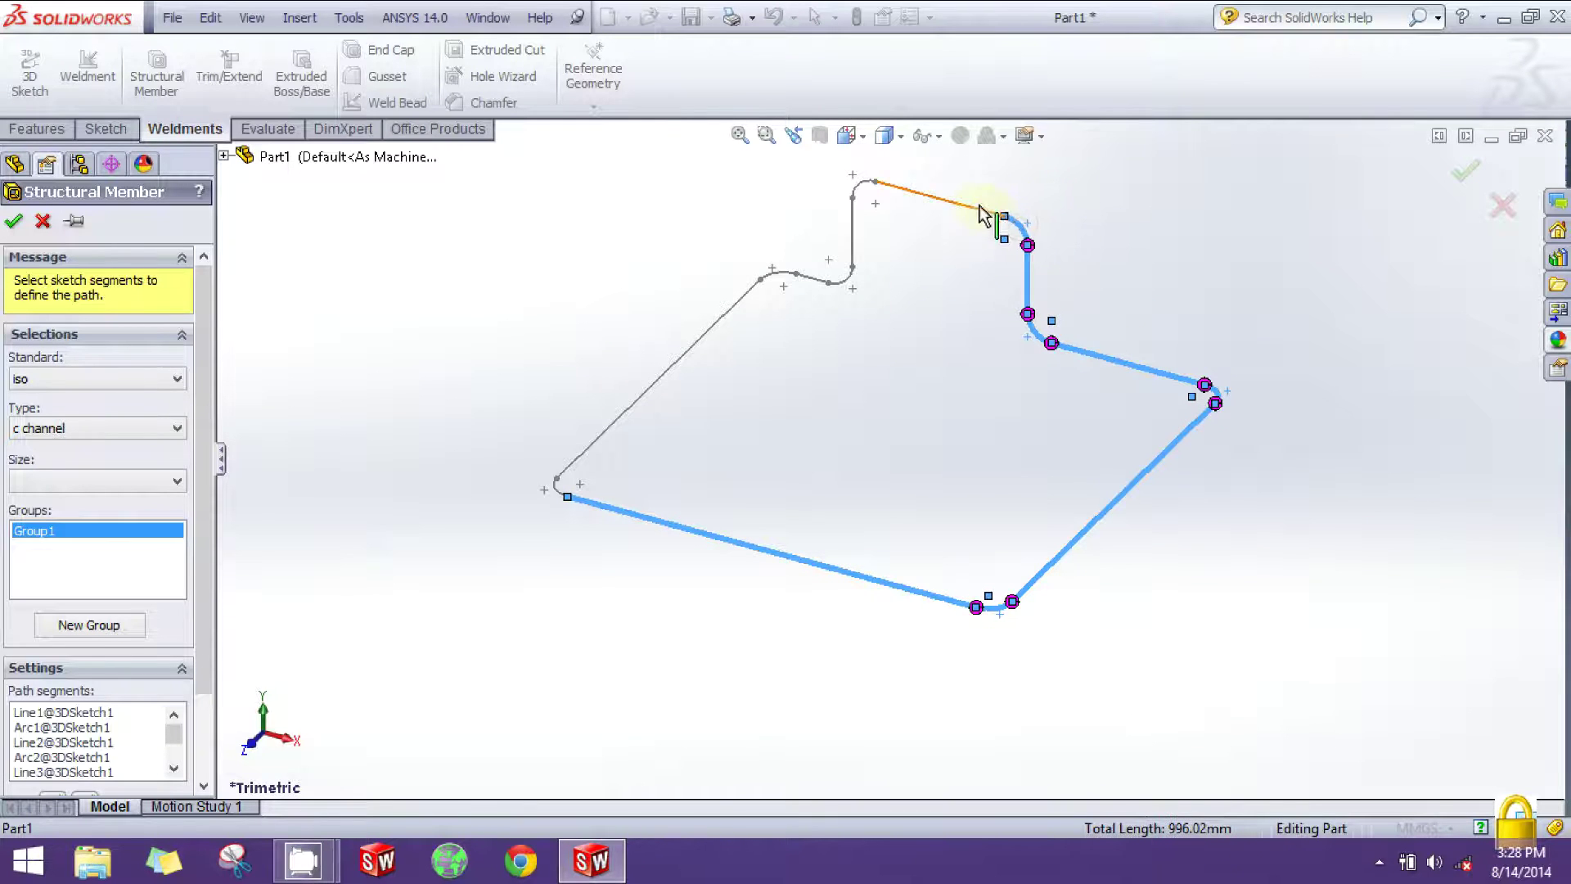
pyautogui.click(866, 190)
pyautogui.click(852, 237)
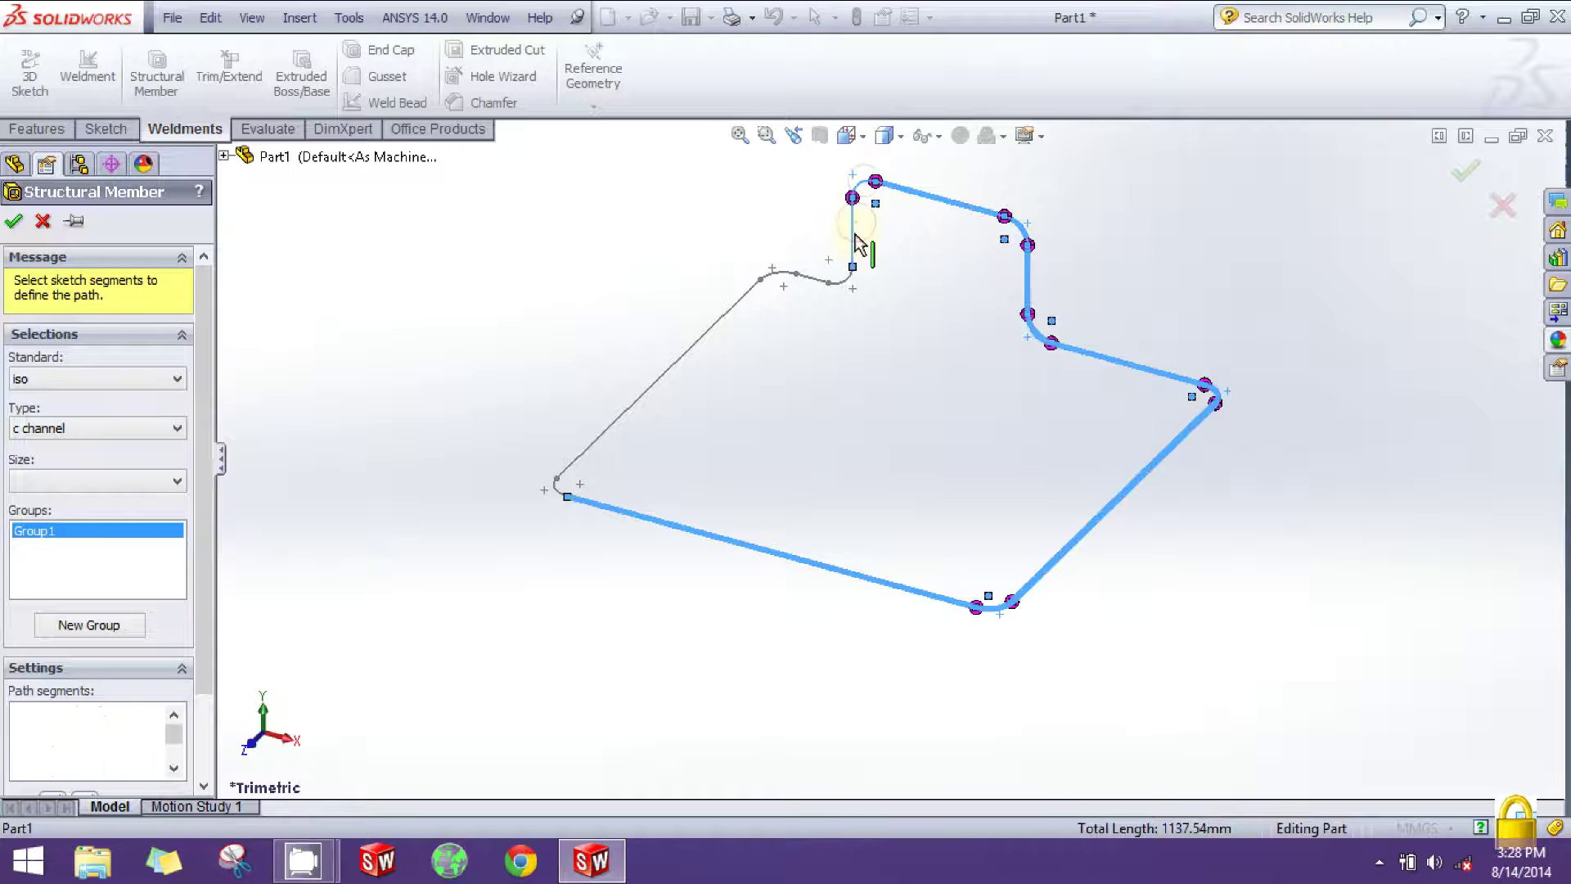
pyautogui.click(815, 282)
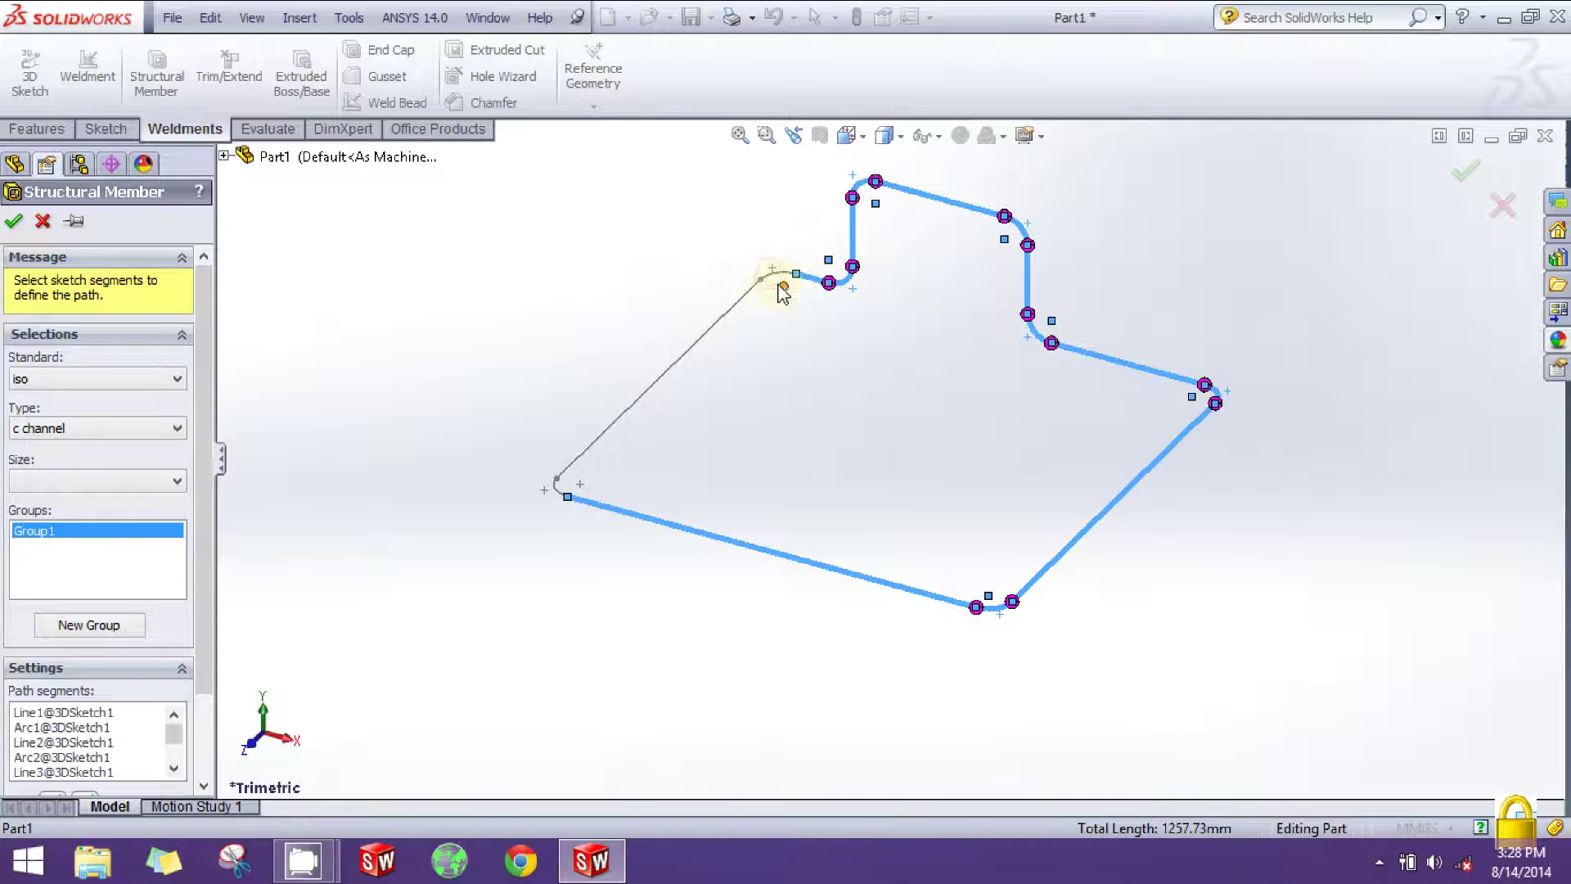
pyautogui.click(776, 281)
pyautogui.click(741, 301)
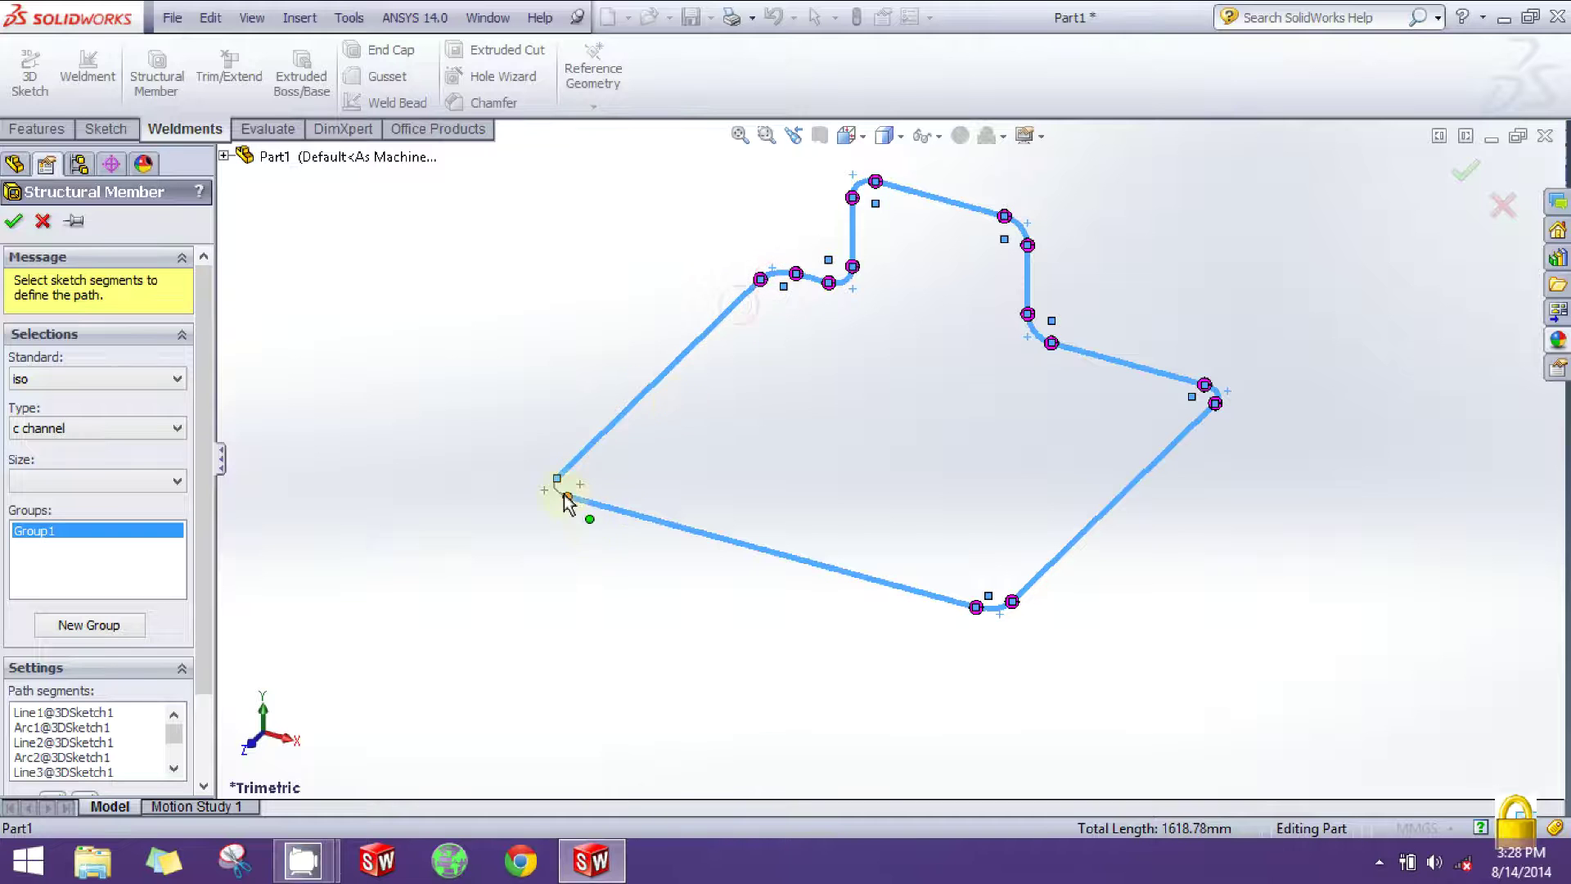
pyautogui.scroll(-3, 564, 495)
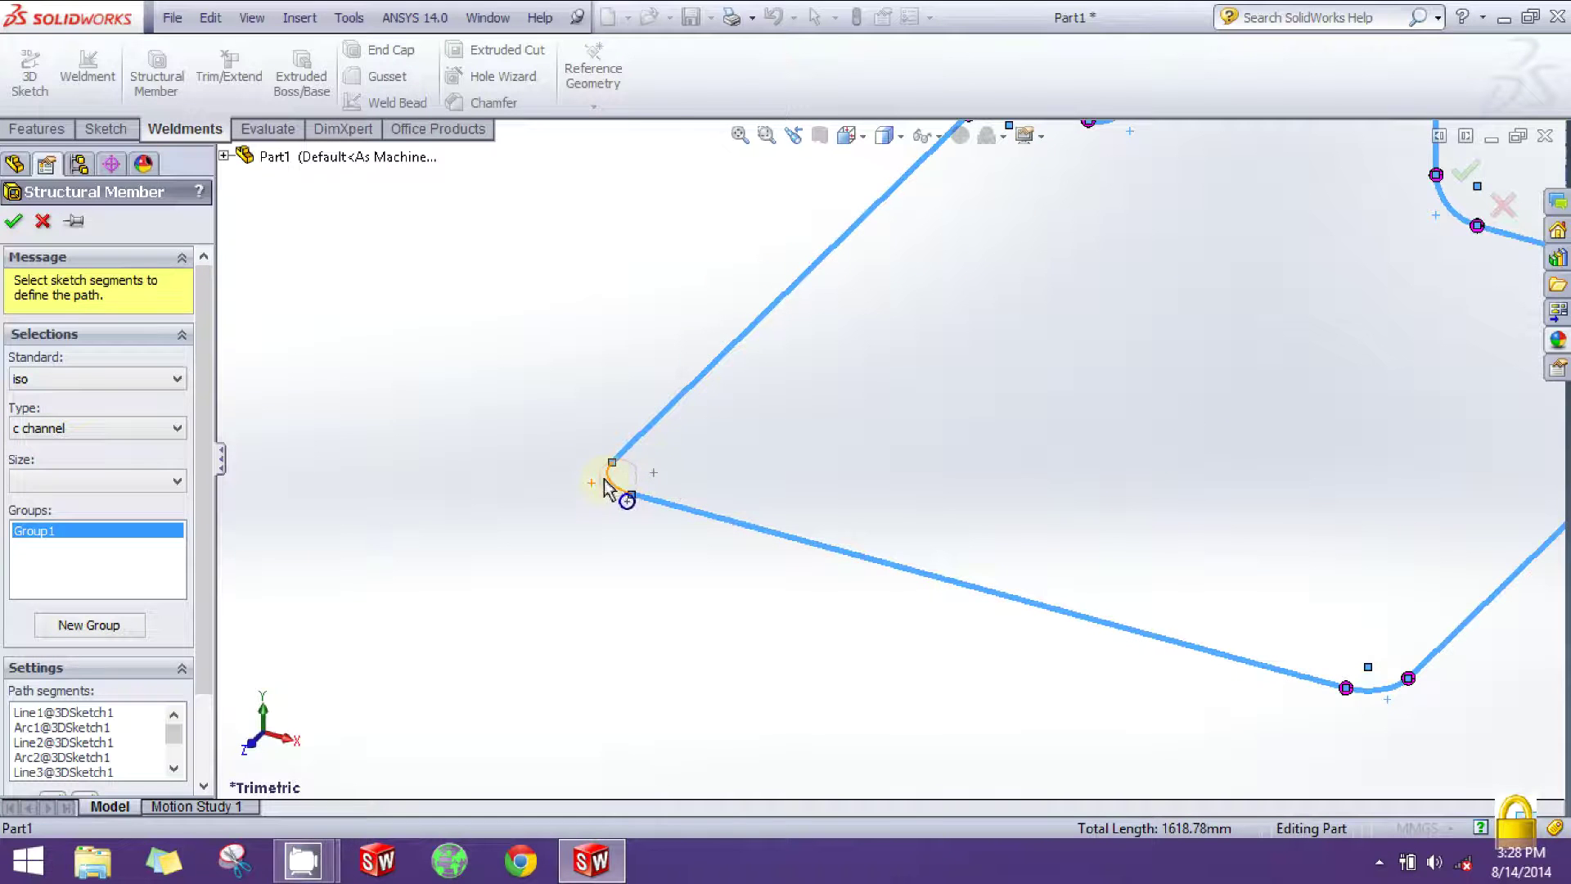
pyautogui.click(613, 481)
pyautogui.scroll(3, 883, 432)
pyautogui.scroll(-3, 998, 246)
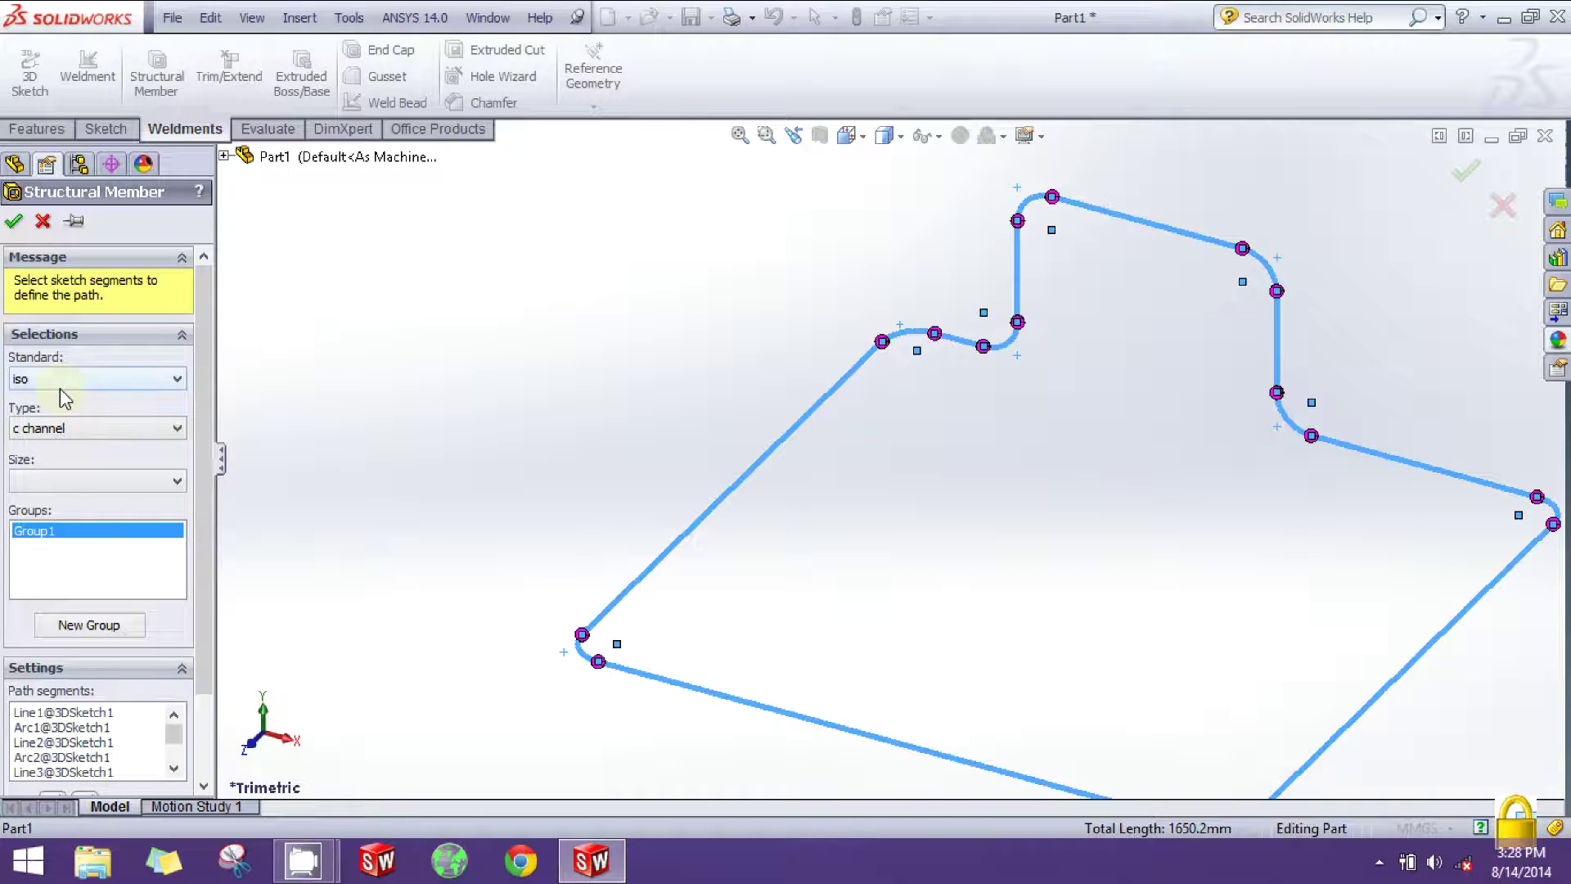
# Step: Set the member profile to ISO pipe, size 21.3 x 2.3
pyautogui.click(61, 389)
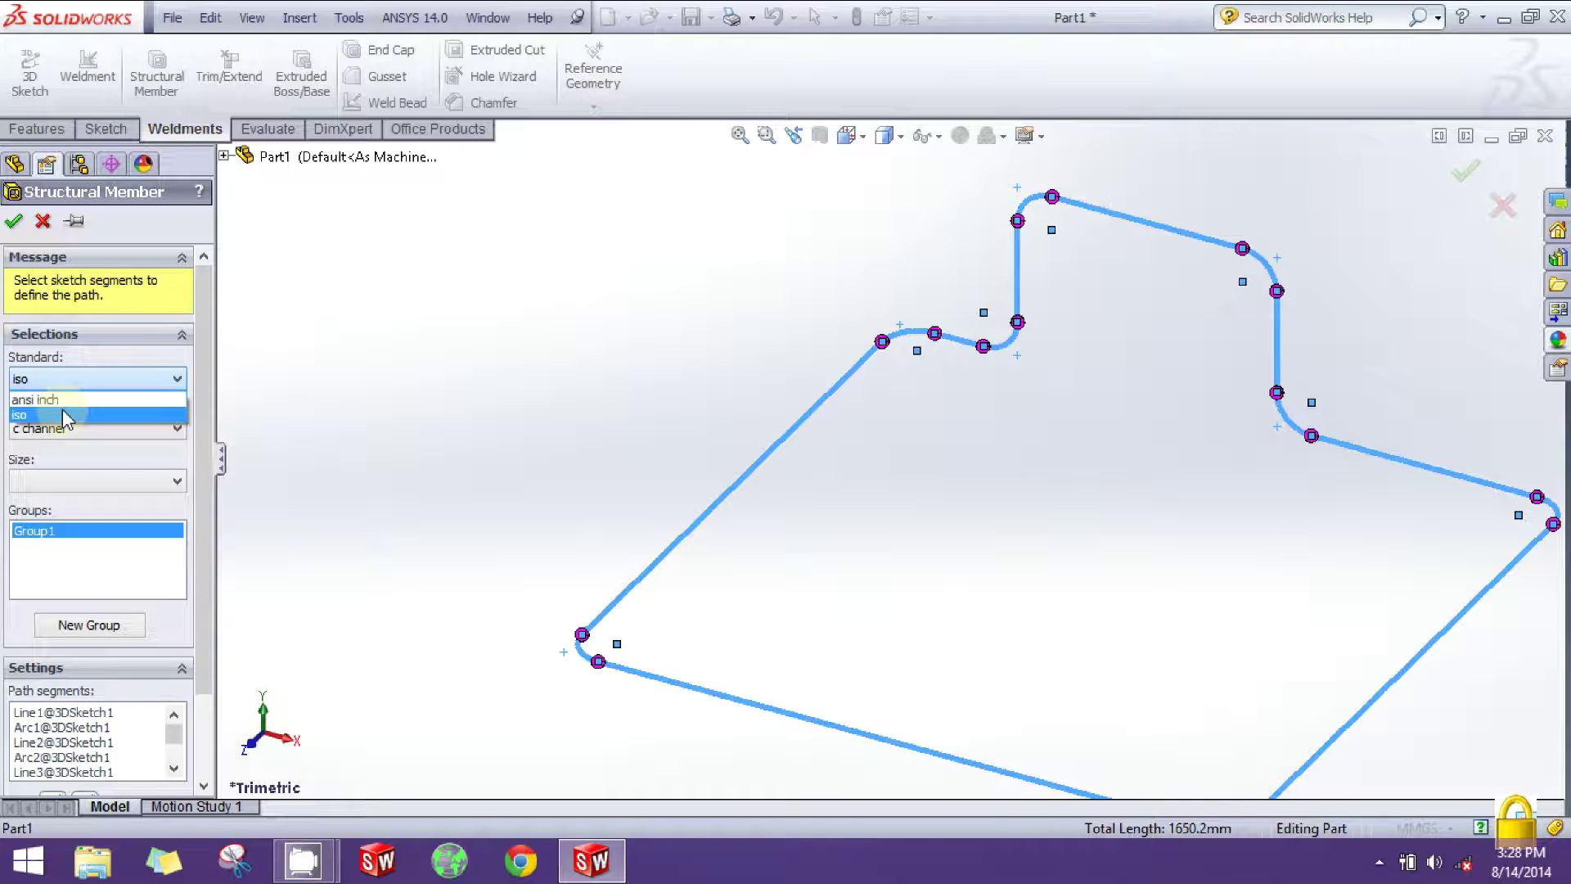
pyautogui.click(63, 414)
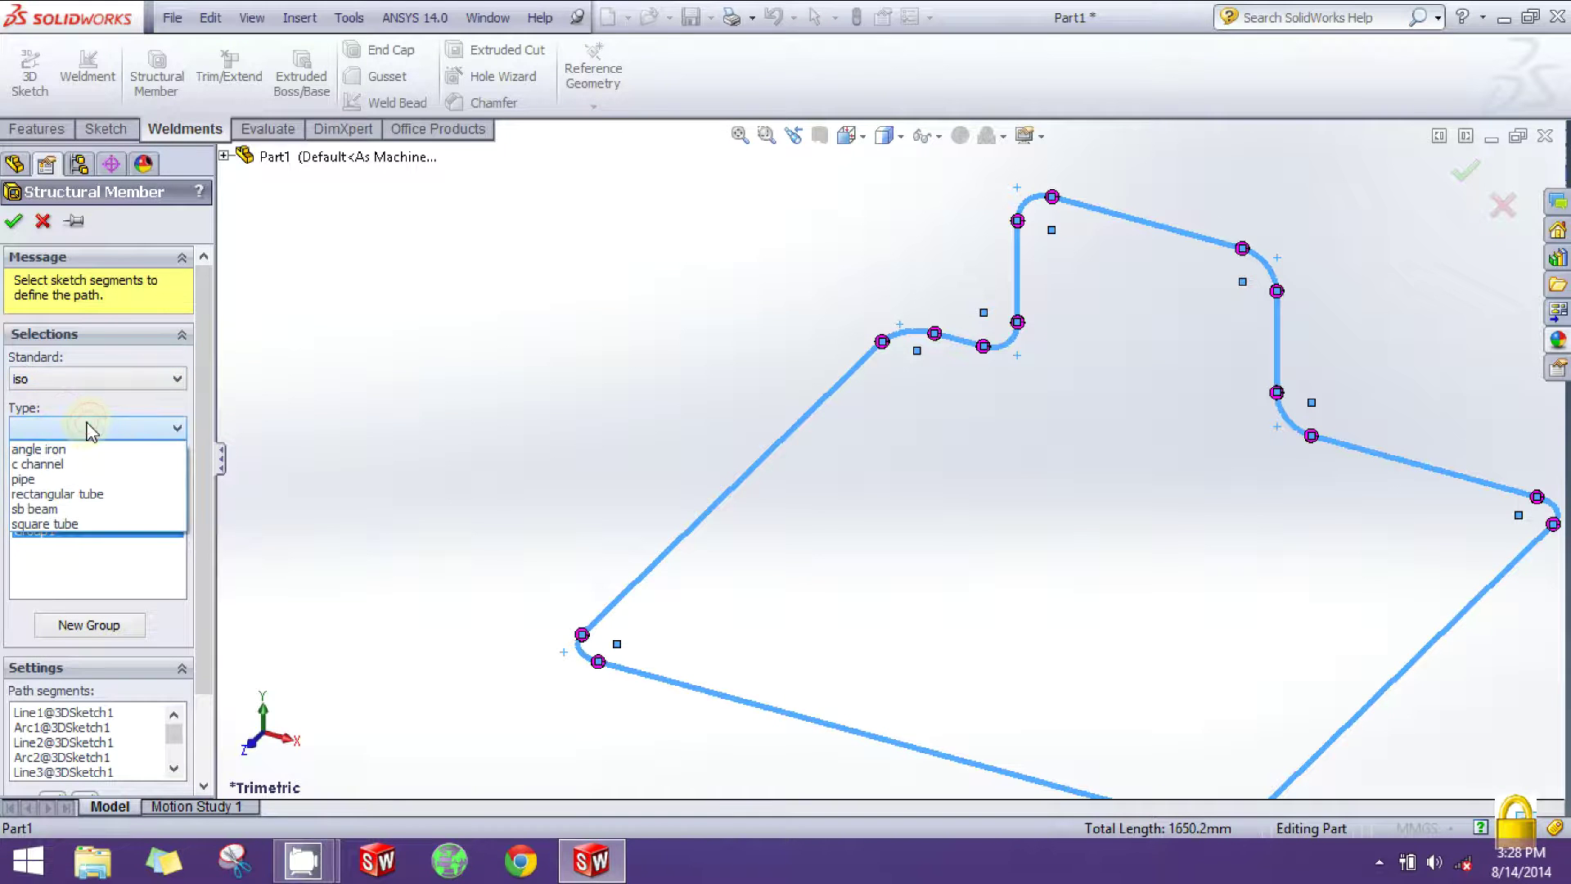
pyautogui.click(87, 430)
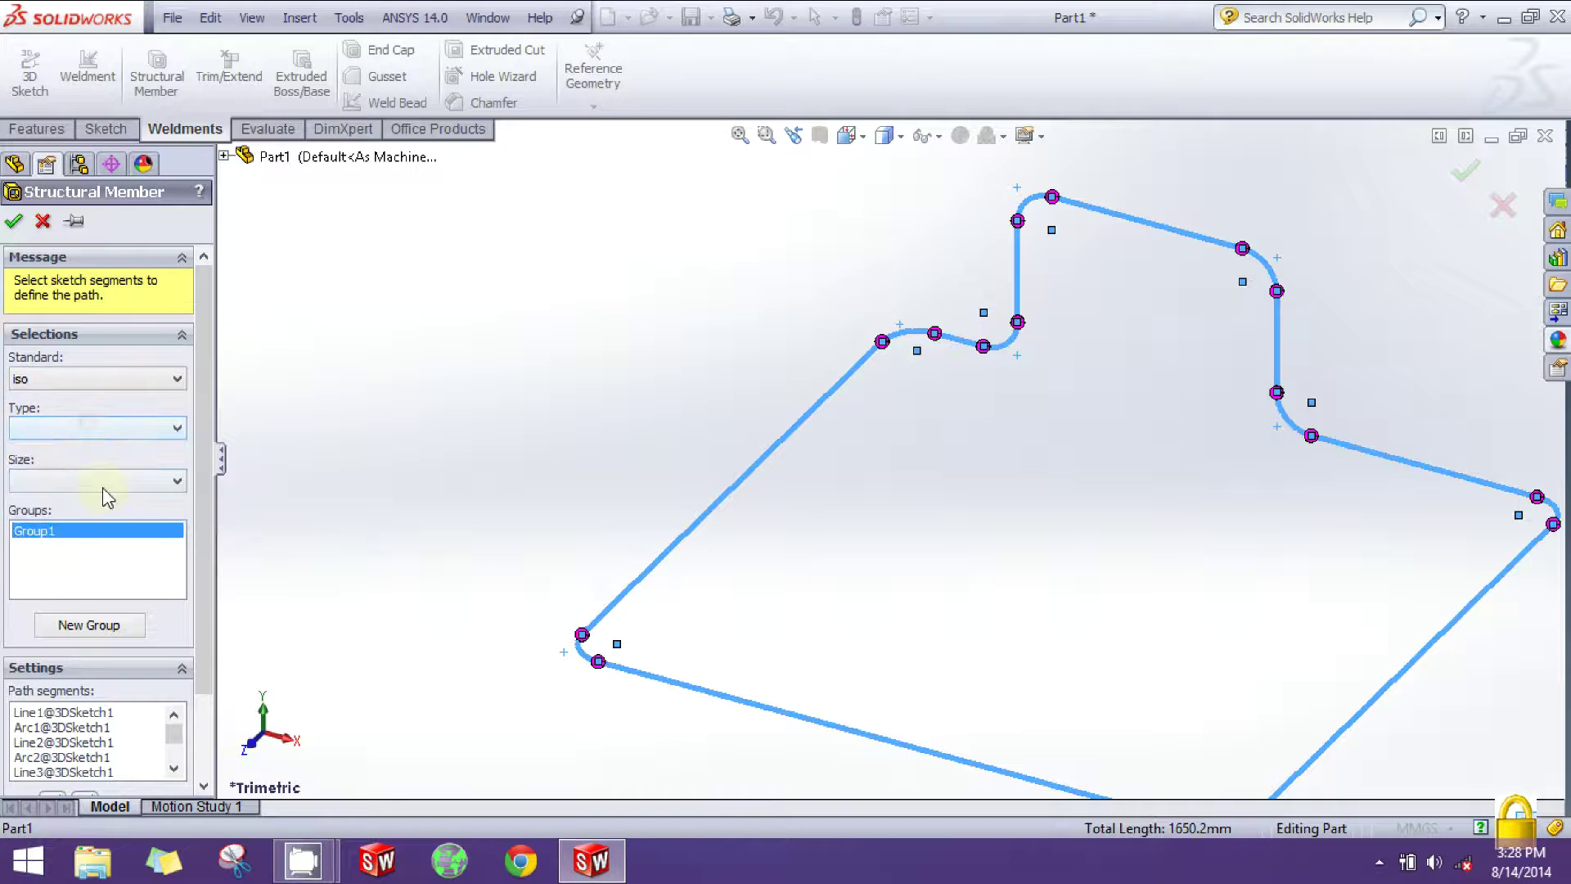
pyautogui.click(66, 434)
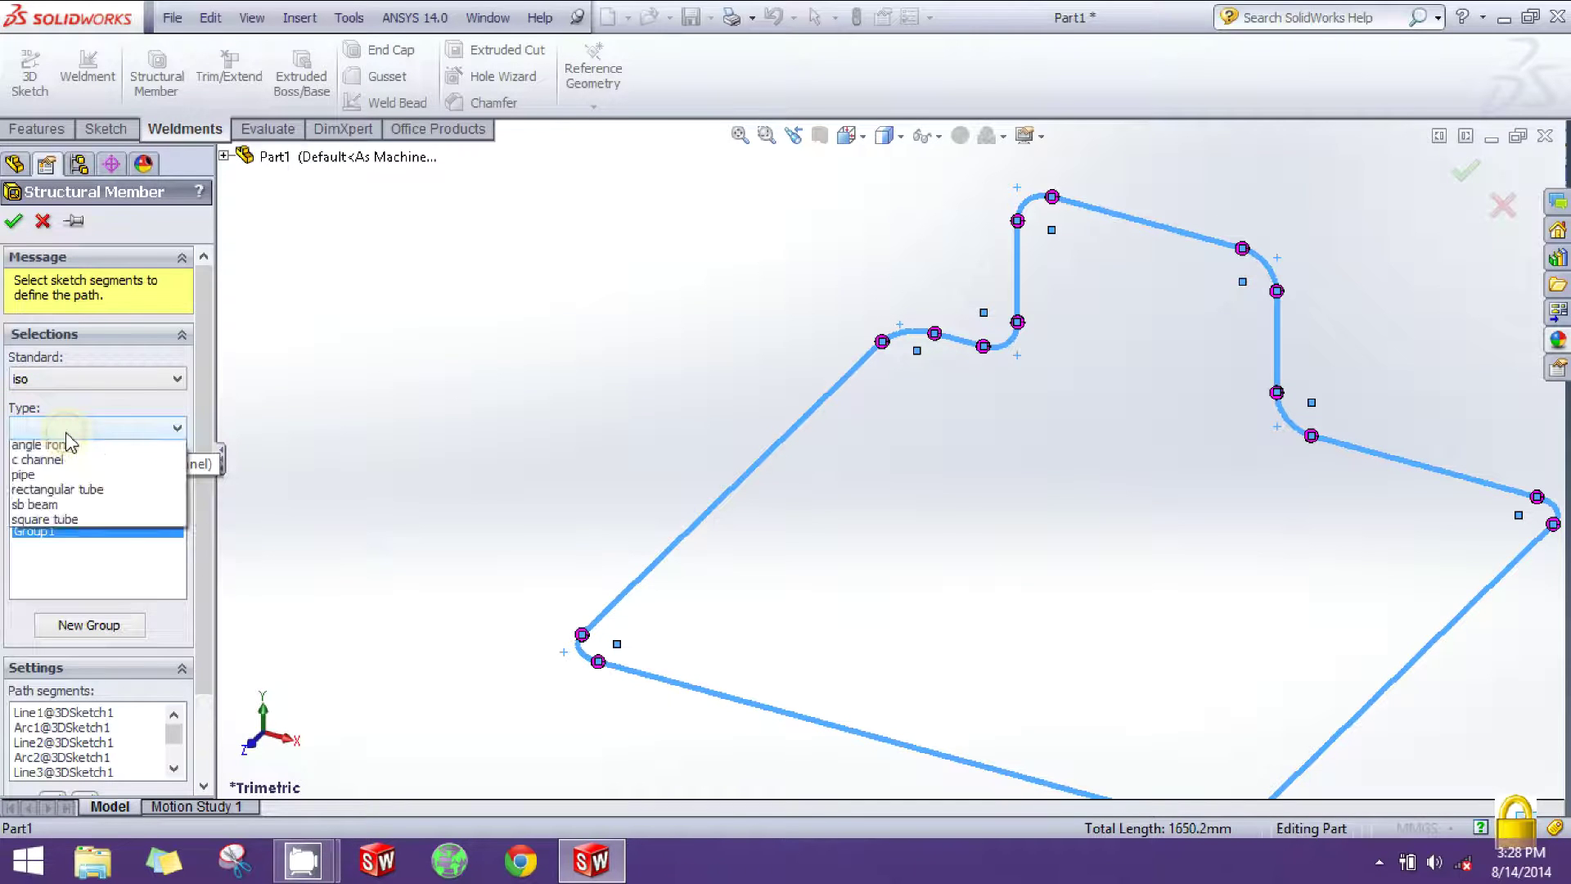
pyautogui.click(108, 480)
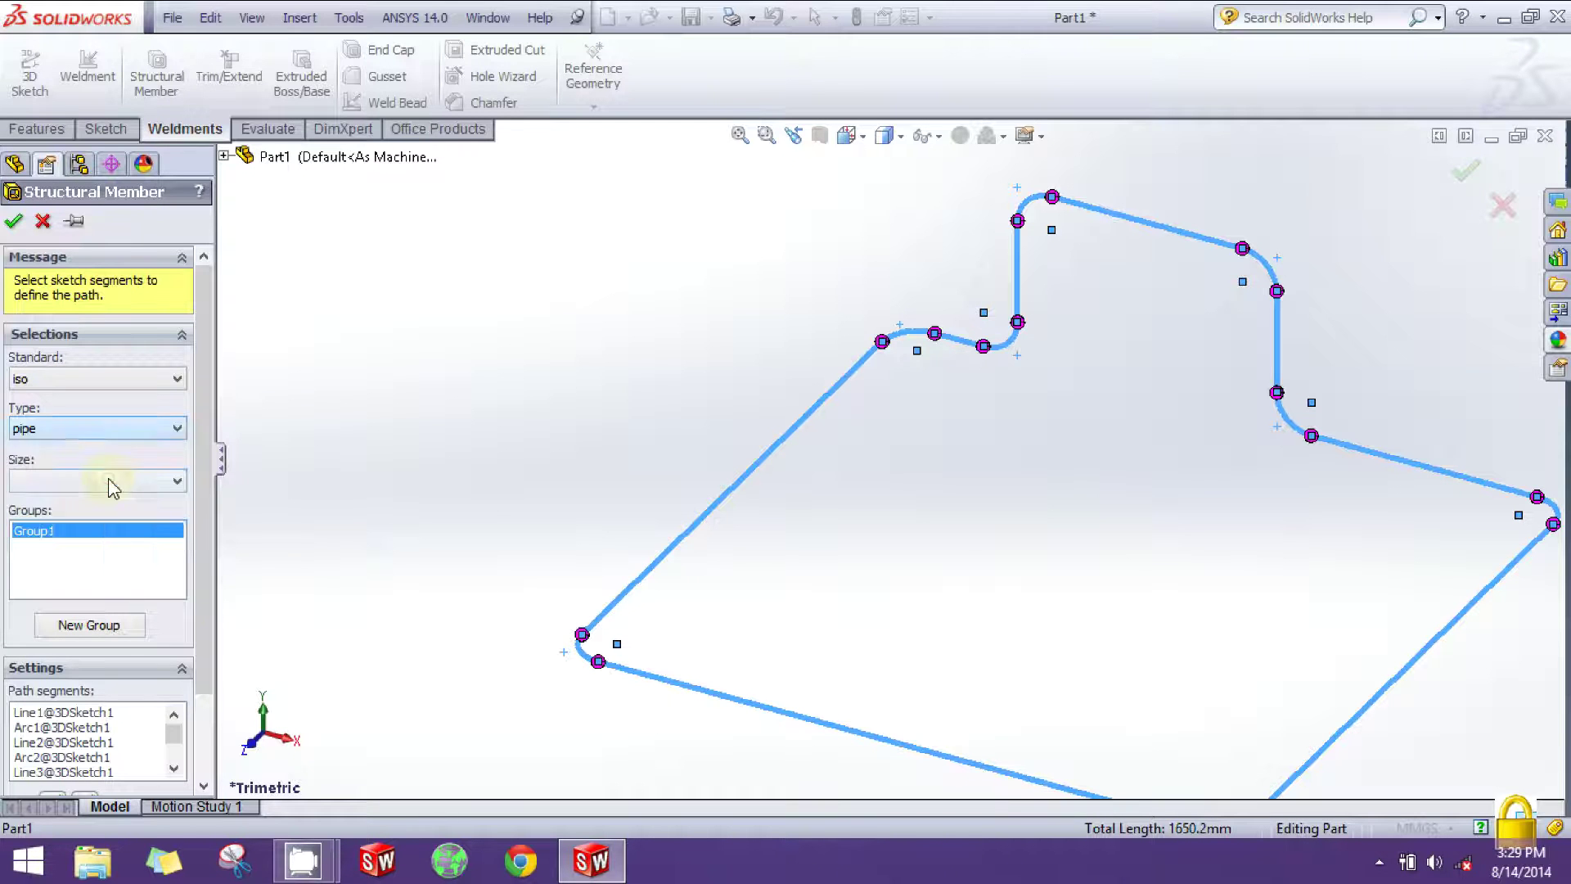
pyautogui.click(109, 481)
pyautogui.click(112, 501)
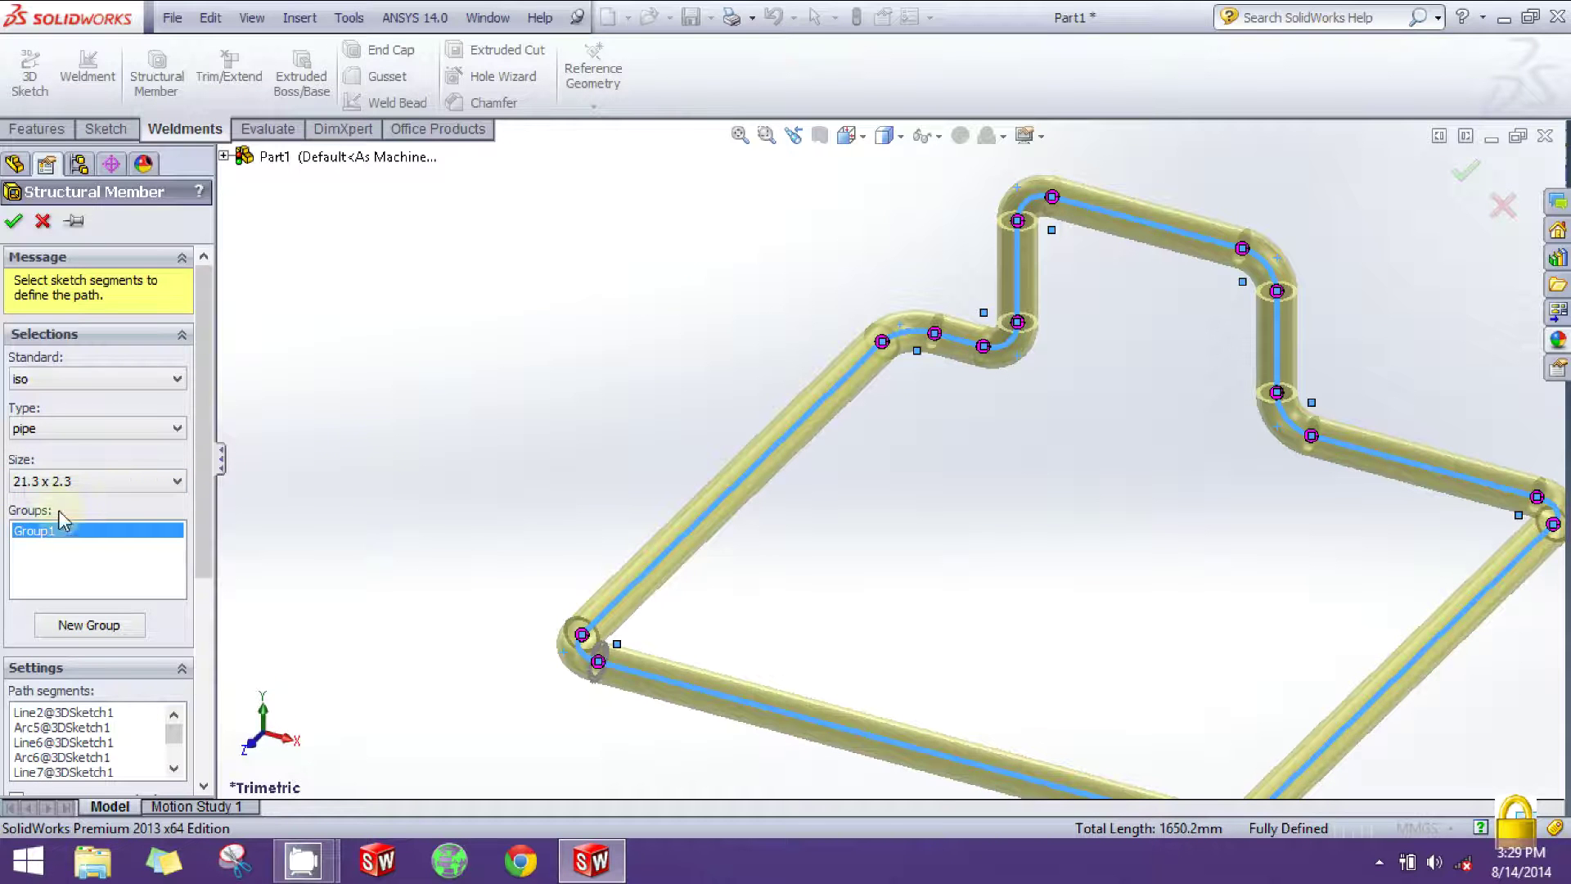
pyautogui.click(63, 481)
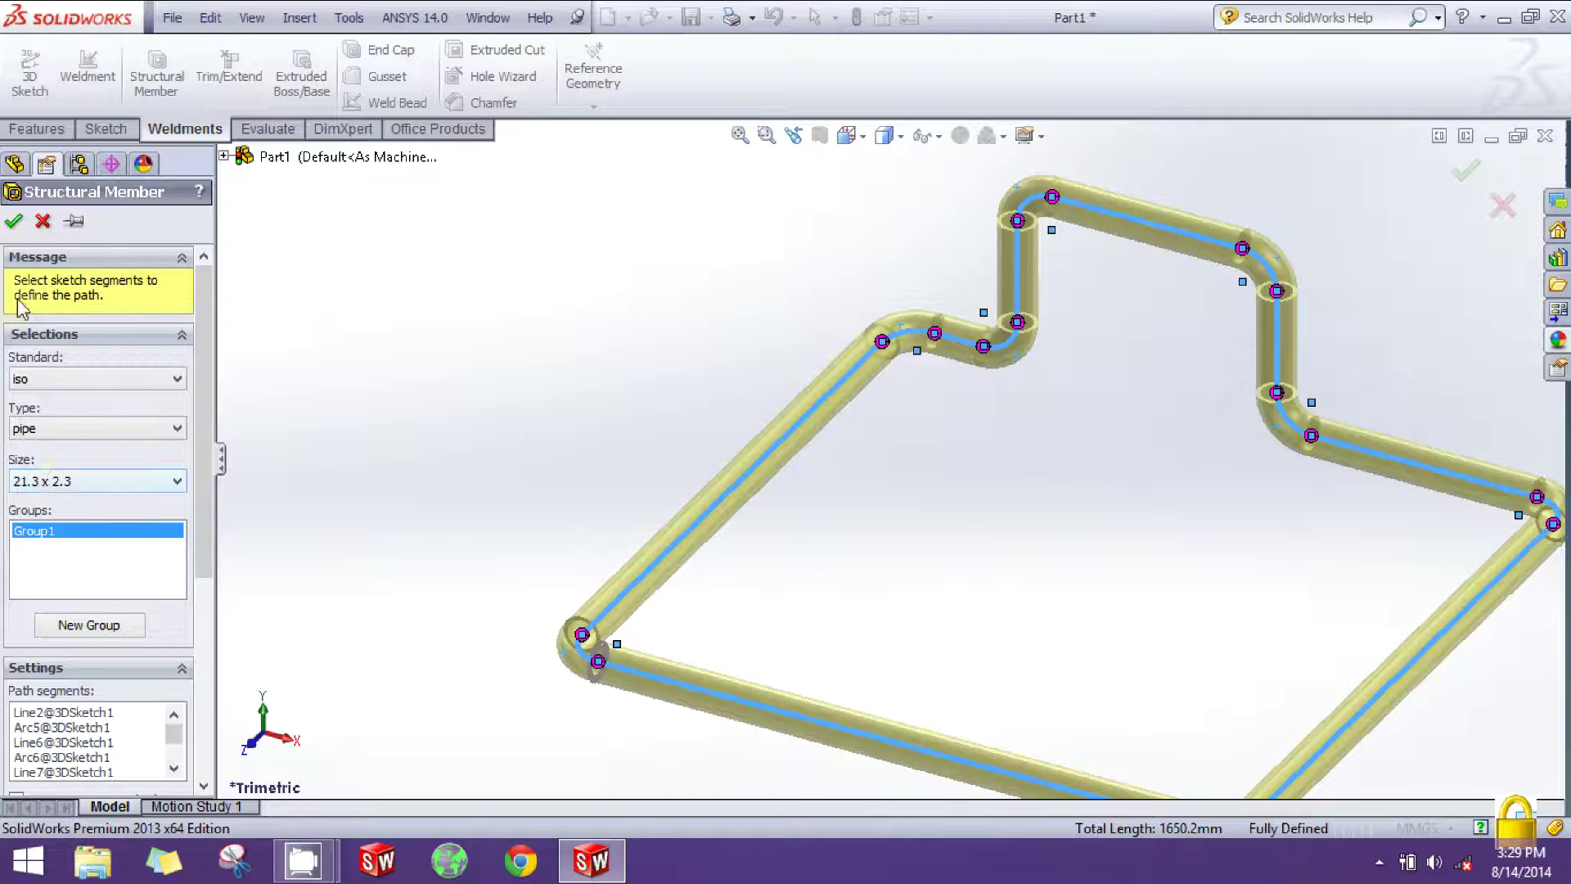
# Step: Confirm the pipe structural member and zoom out to view the frame
pyautogui.click(14, 221)
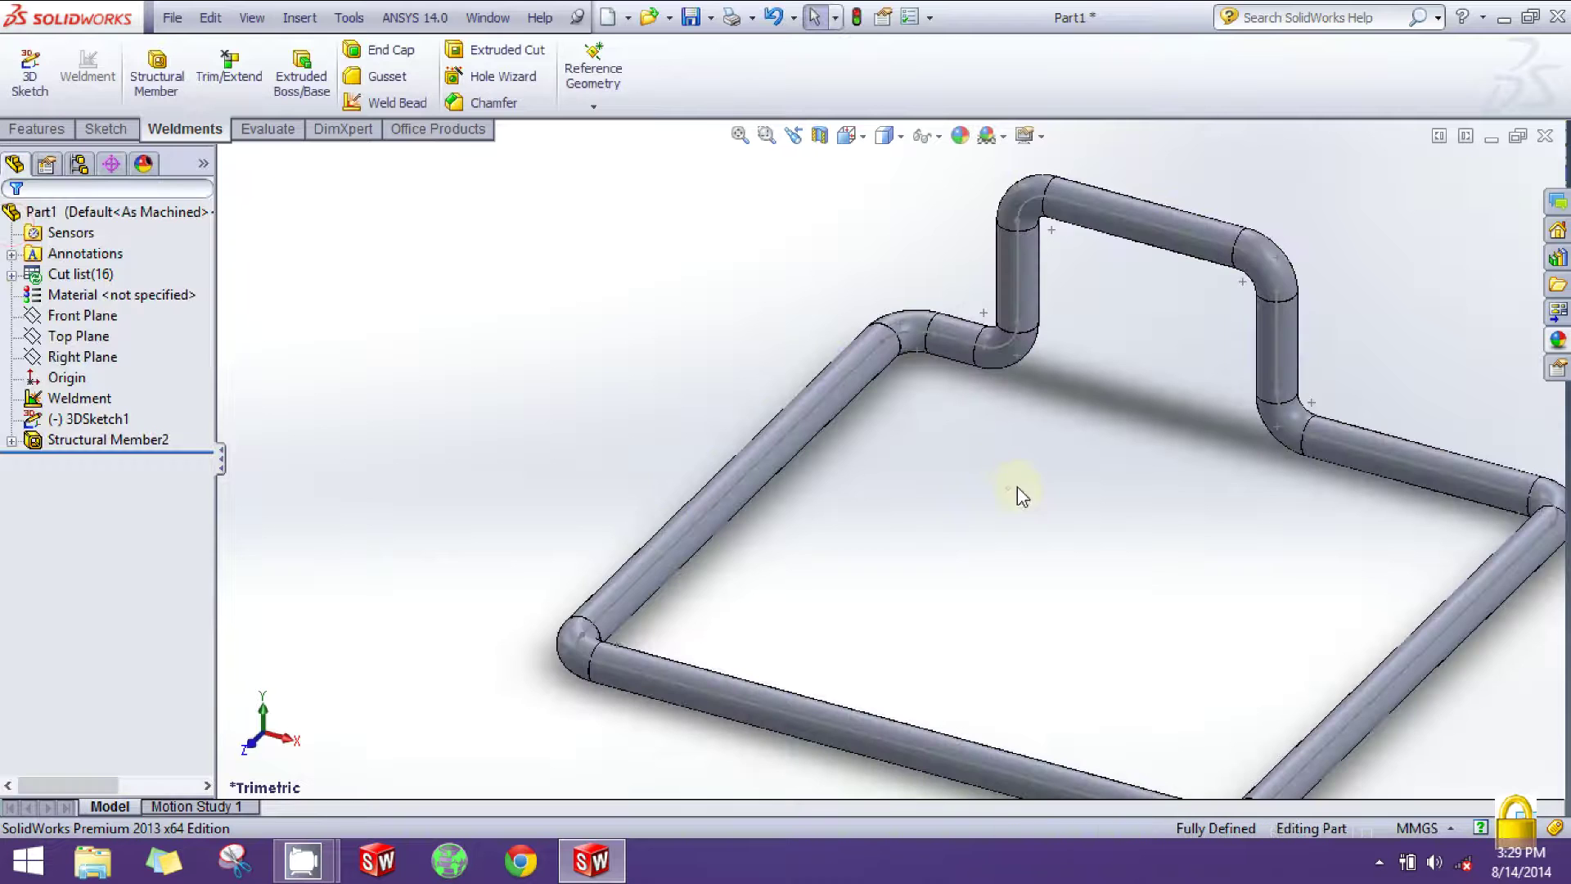
pyautogui.scroll(2, 1035, 478)
pyautogui.scroll(1, 1056, 471)
pyautogui.scroll(1, 1130, 499)
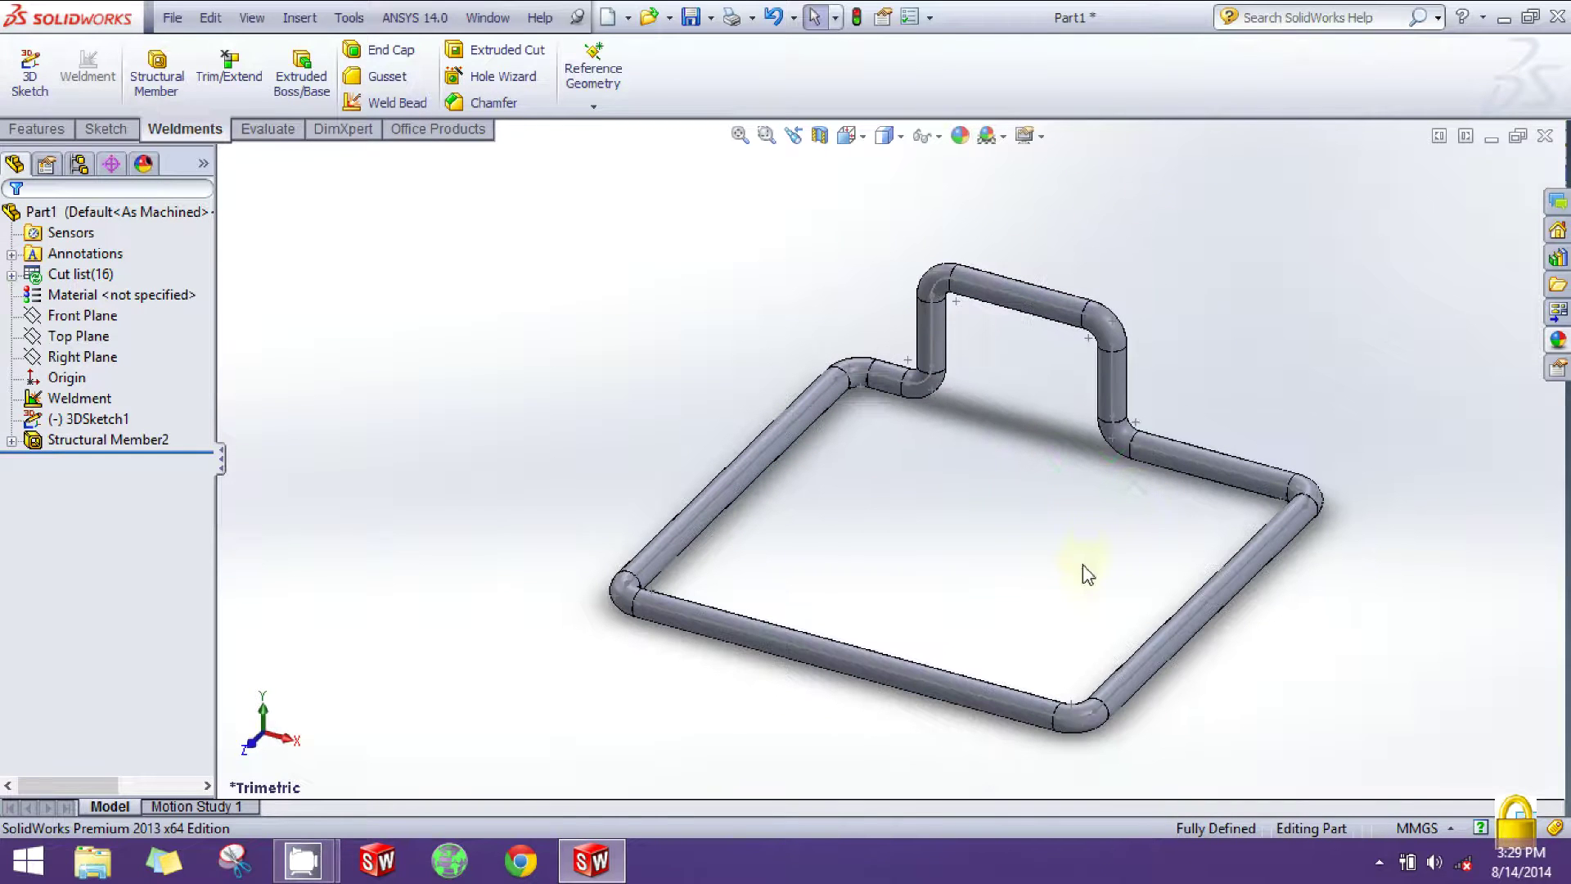
pyautogui.click(819, 136)
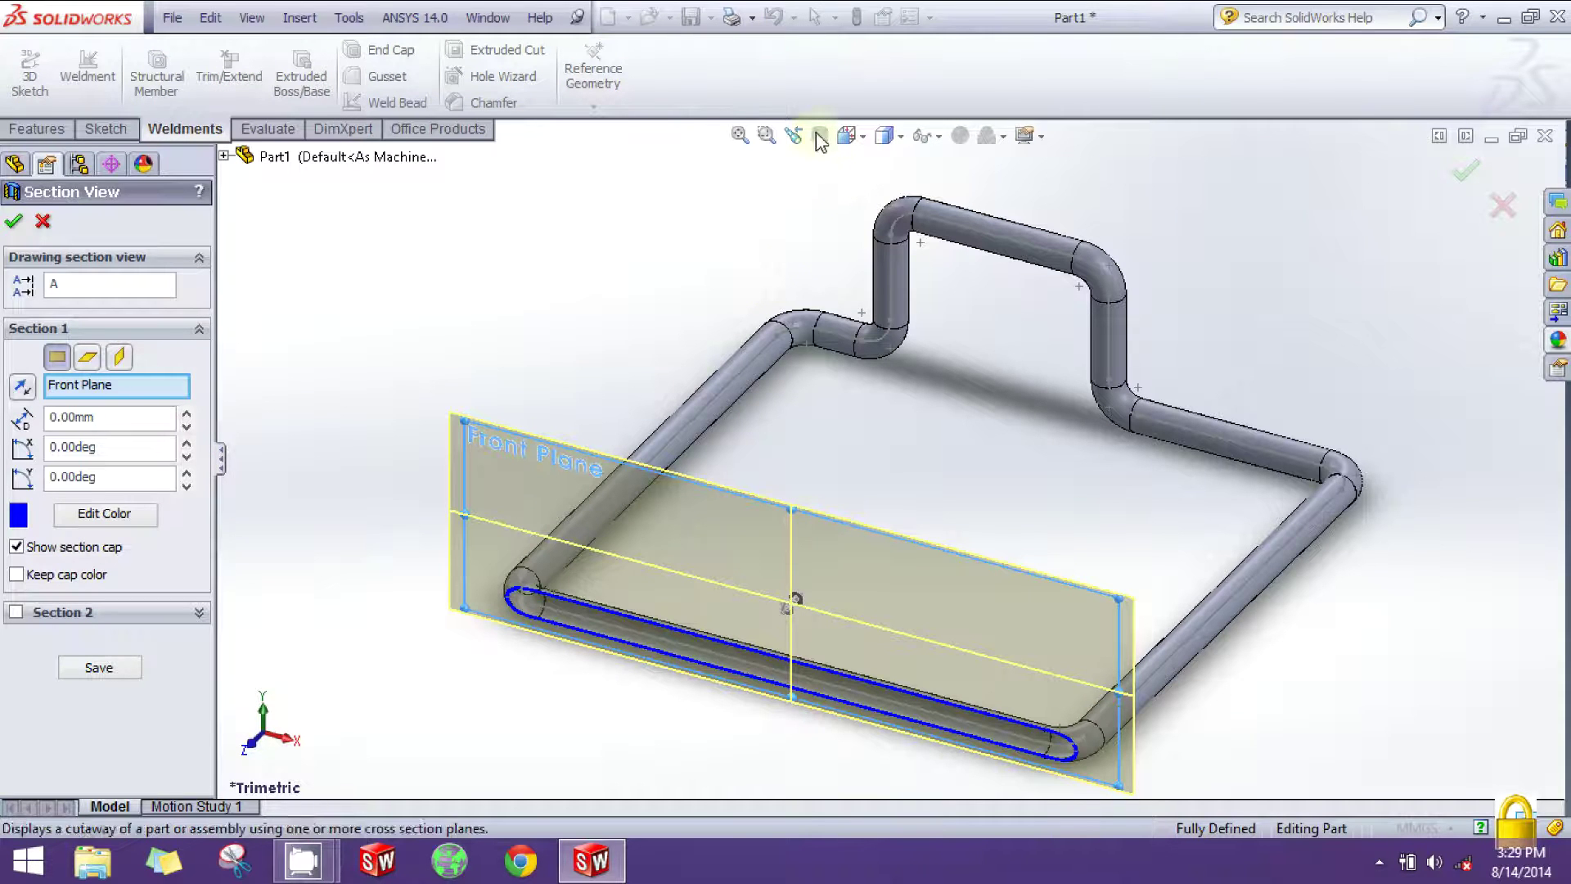
pyautogui.moveTo(794, 589); pyautogui.dragTo(876, 502)
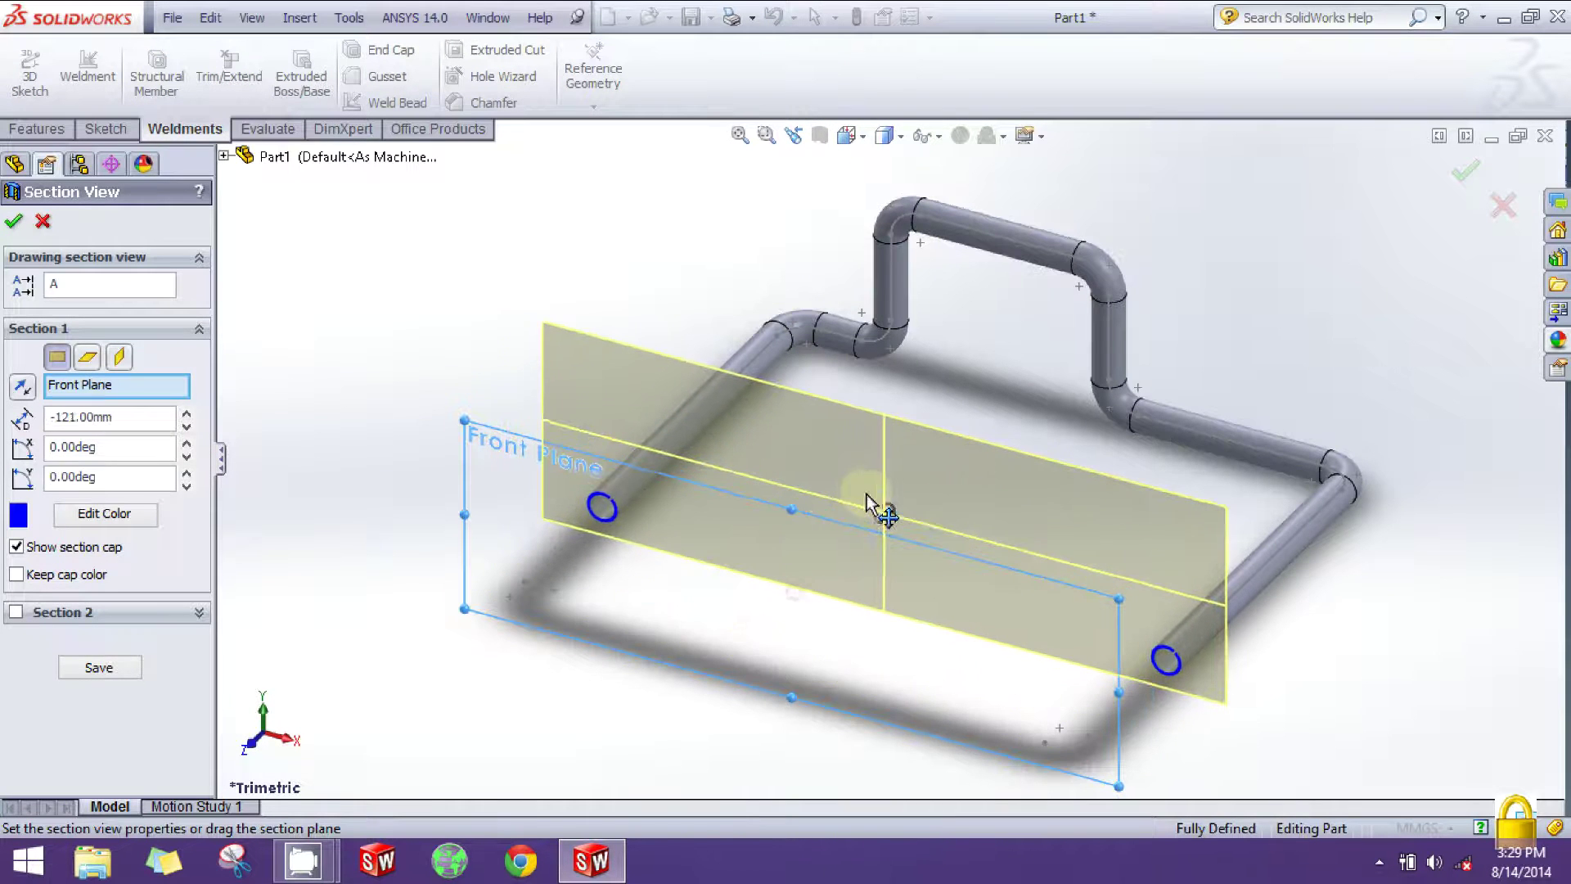
pyautogui.scroll(-3, 638, 493)
pyautogui.moveTo(813, 575)
pyautogui.mouseDown(button='middle')
pyautogui.moveTo(867, 442)
pyautogui.moveTo(994, 514)
pyautogui.mouseUp(button='middle')
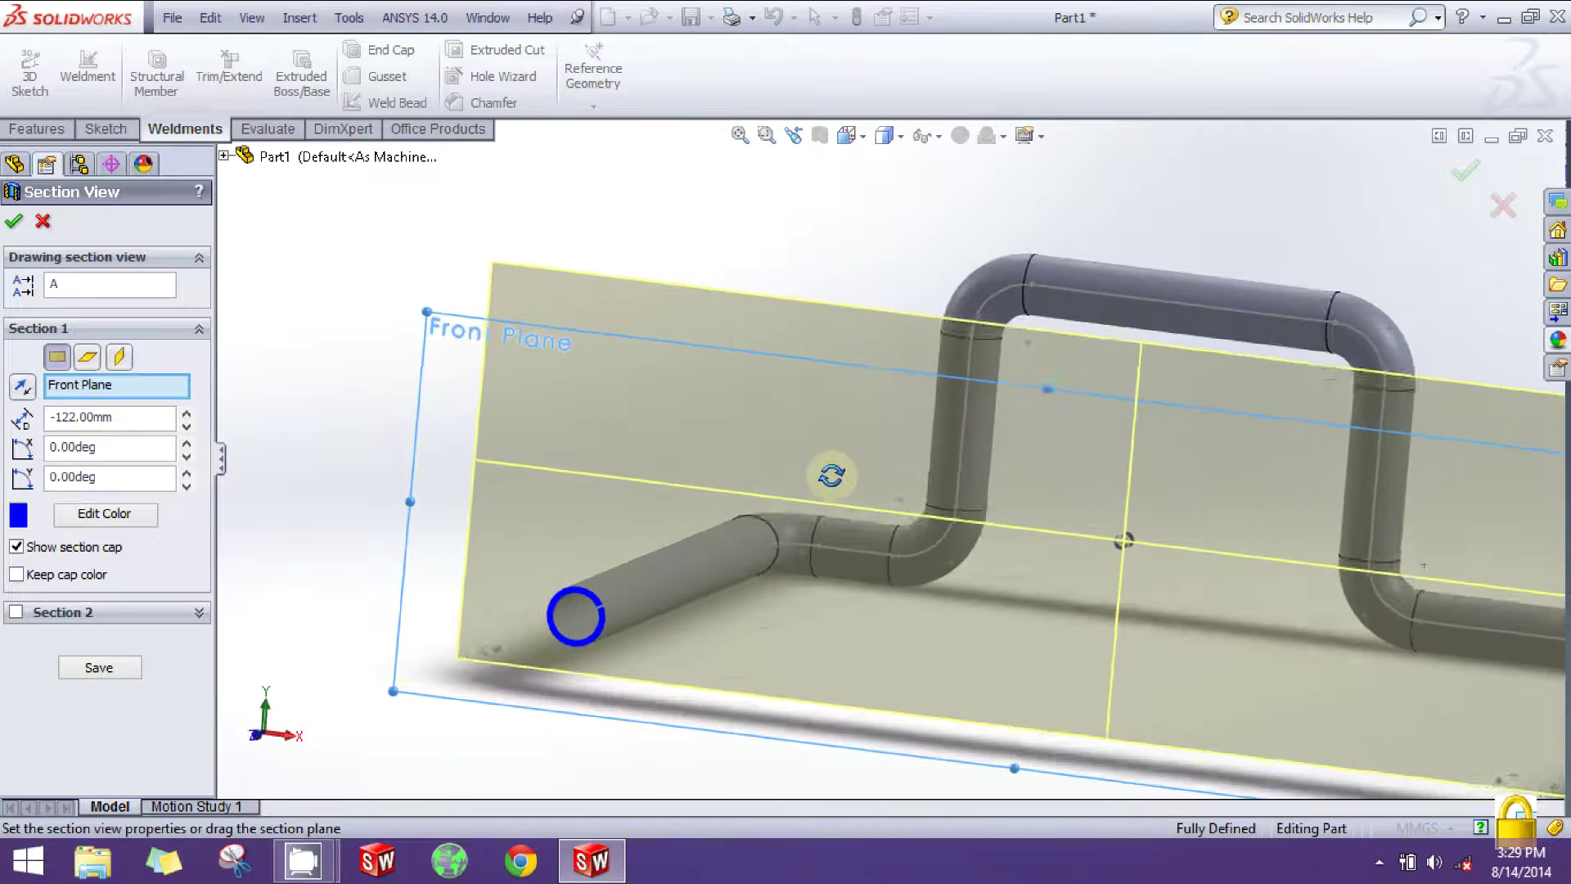
pyautogui.moveTo(1134, 496)
pyautogui.mouseDown(button='middle')
pyautogui.moveTo(1420, 268)
pyautogui.moveTo(1431, 283)
pyautogui.mouseUp(button='middle')
pyautogui.click(1503, 204)
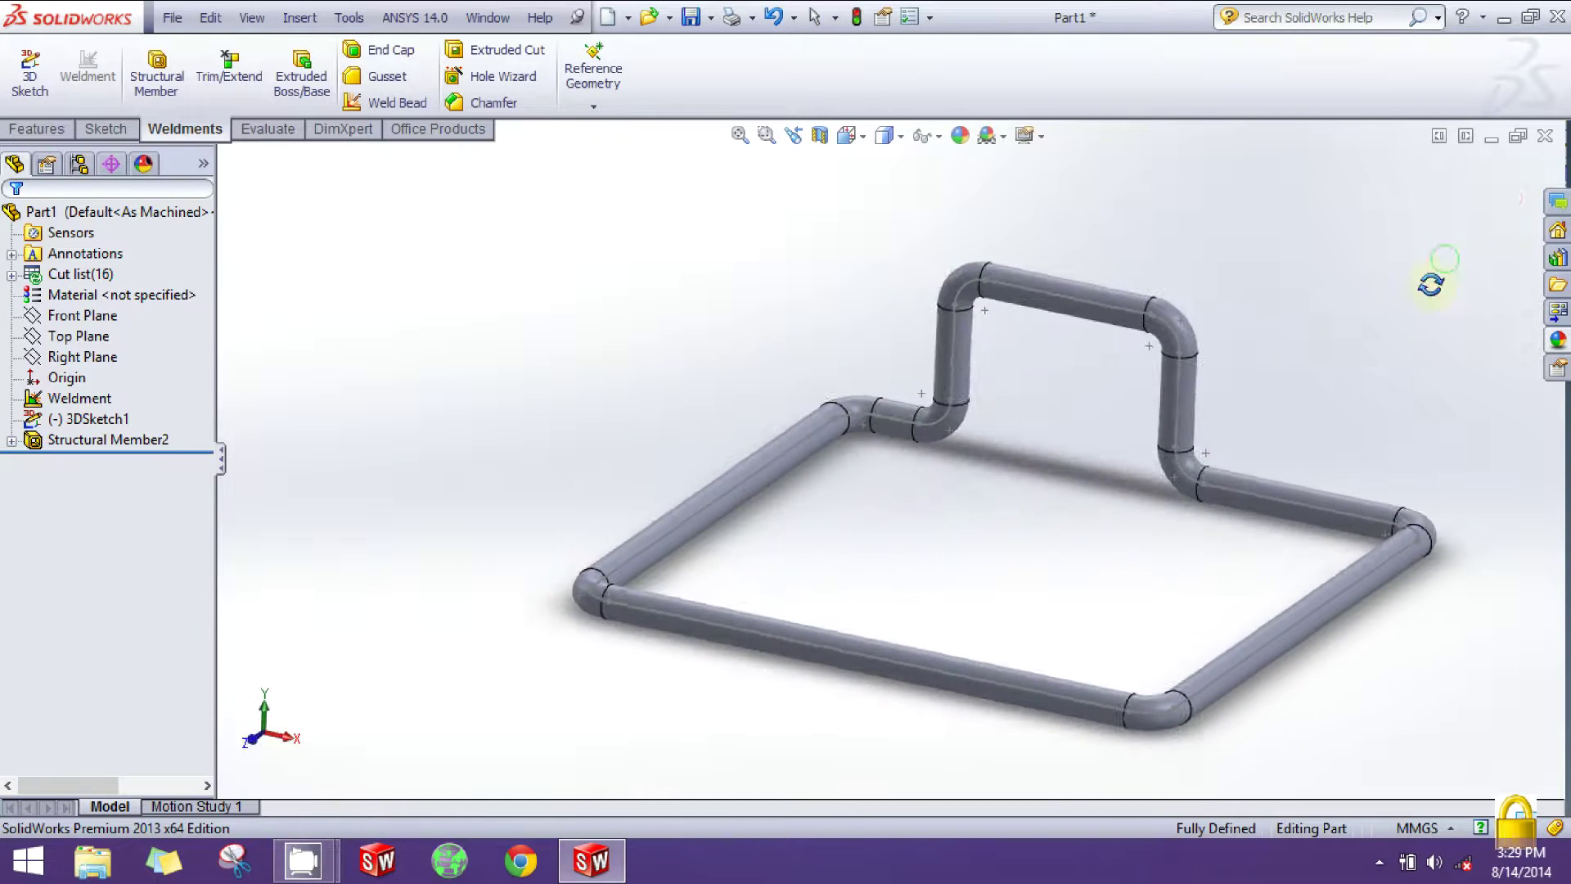
# Step: Edit Structural Member2 to an ISO square tube, size 20 x 20 x 2
pyautogui.click(78, 442)
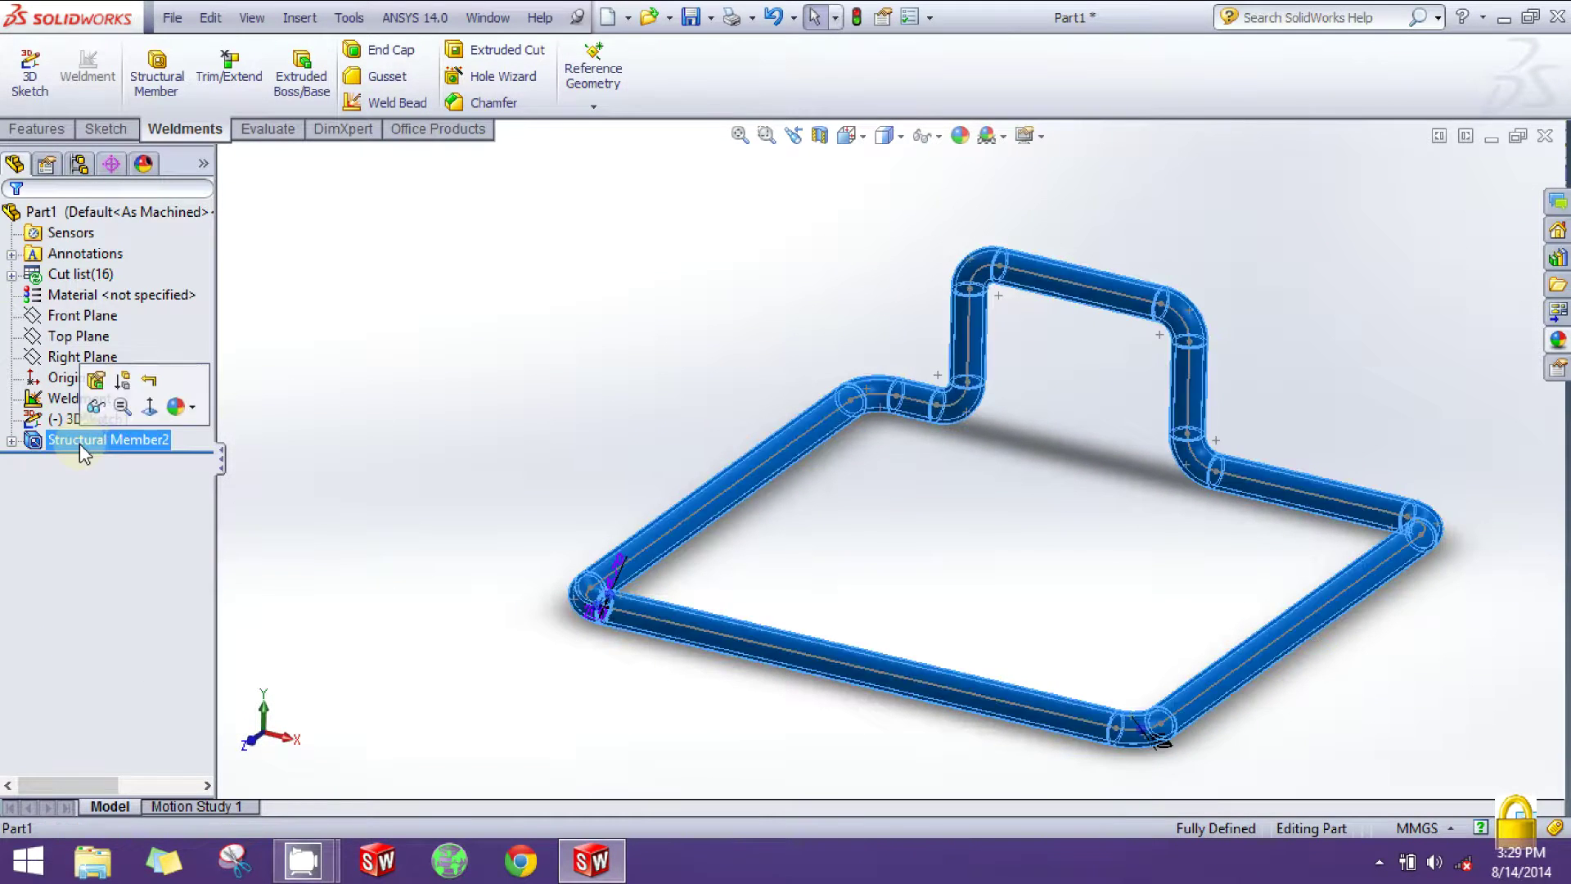
pyautogui.click(95, 391)
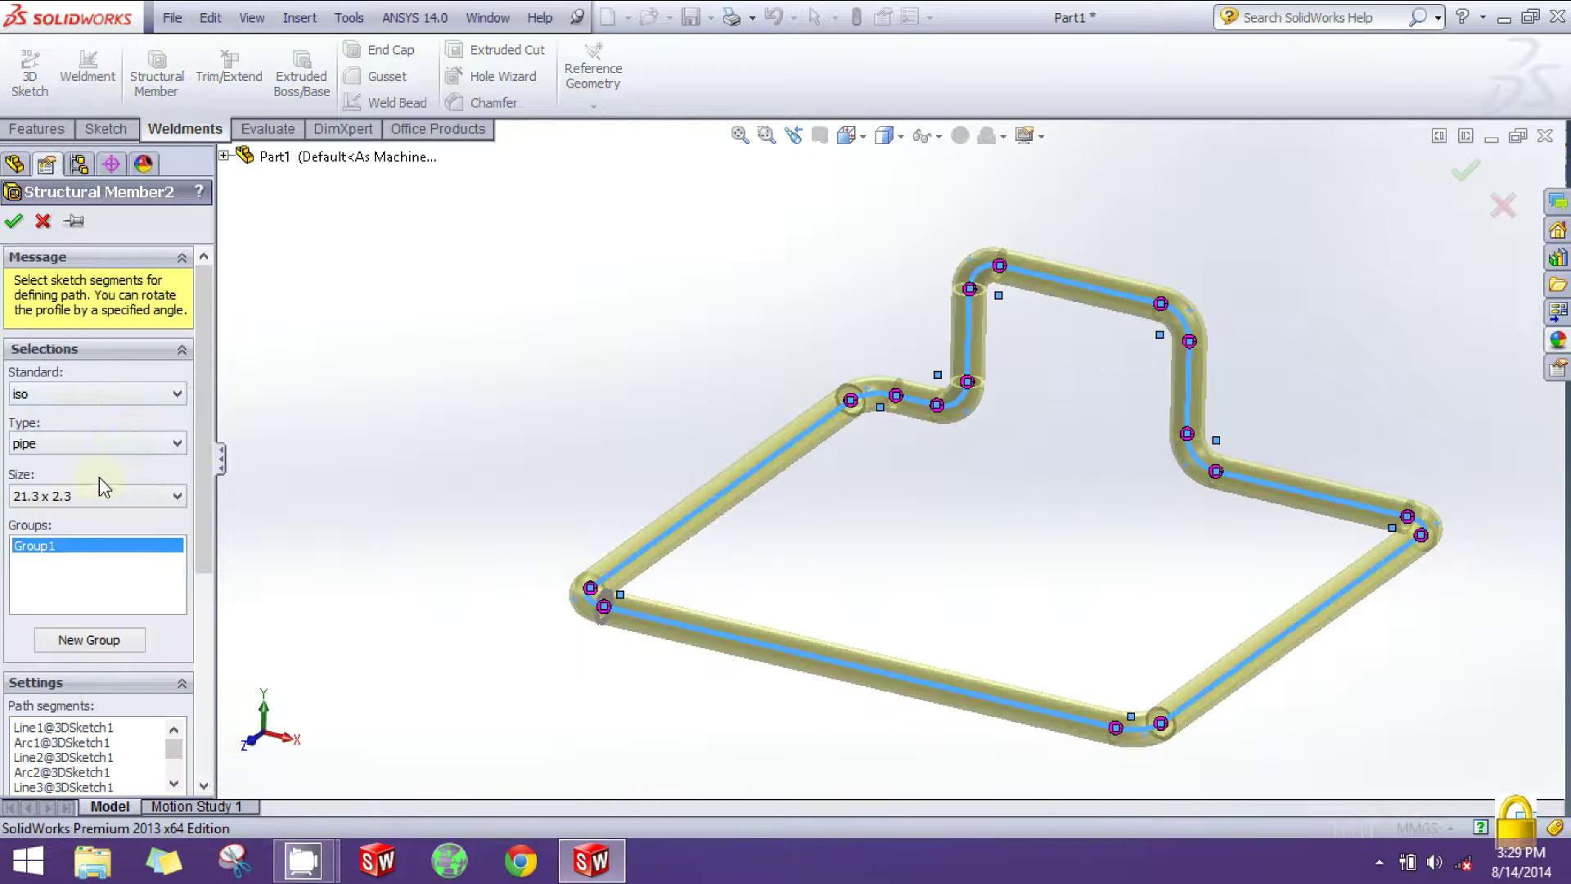
pyautogui.click(92, 446)
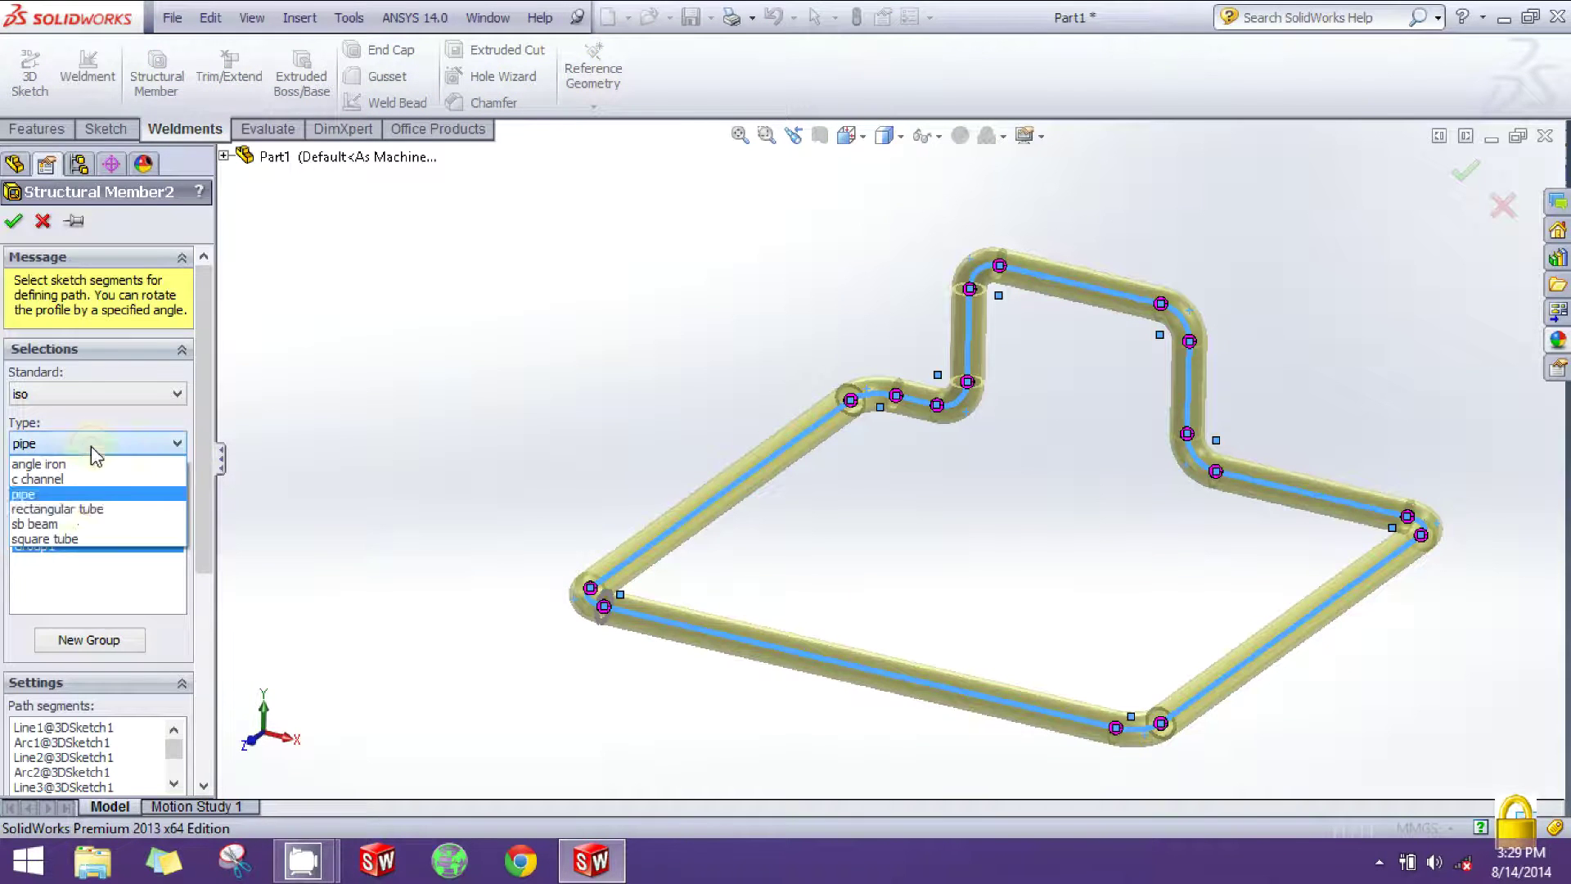
pyautogui.click(86, 535)
pyautogui.click(93, 493)
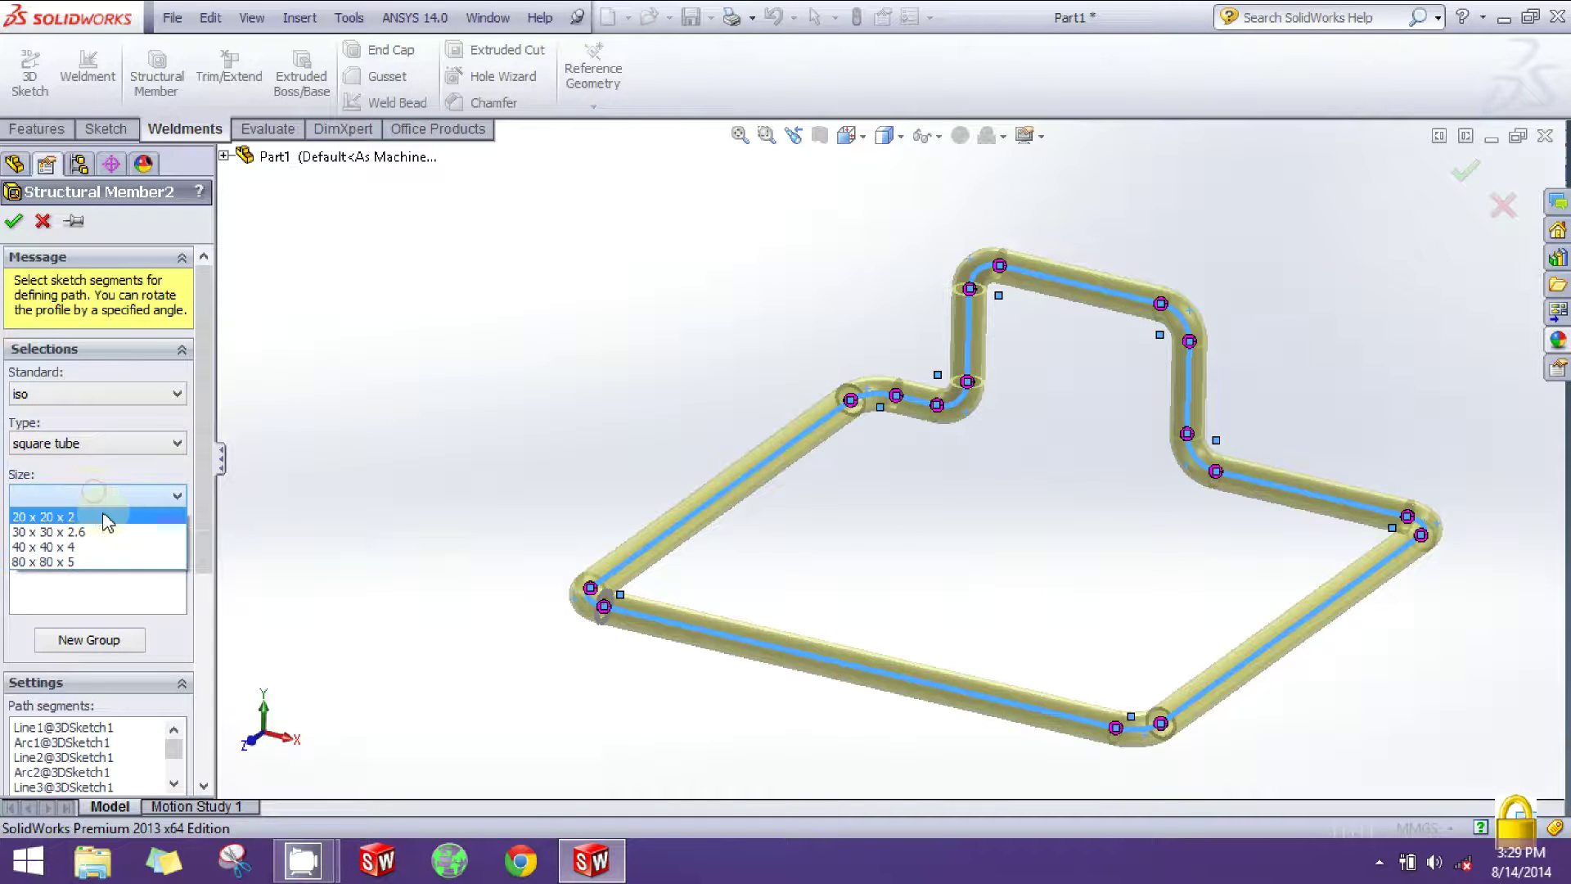
pyautogui.click(105, 518)
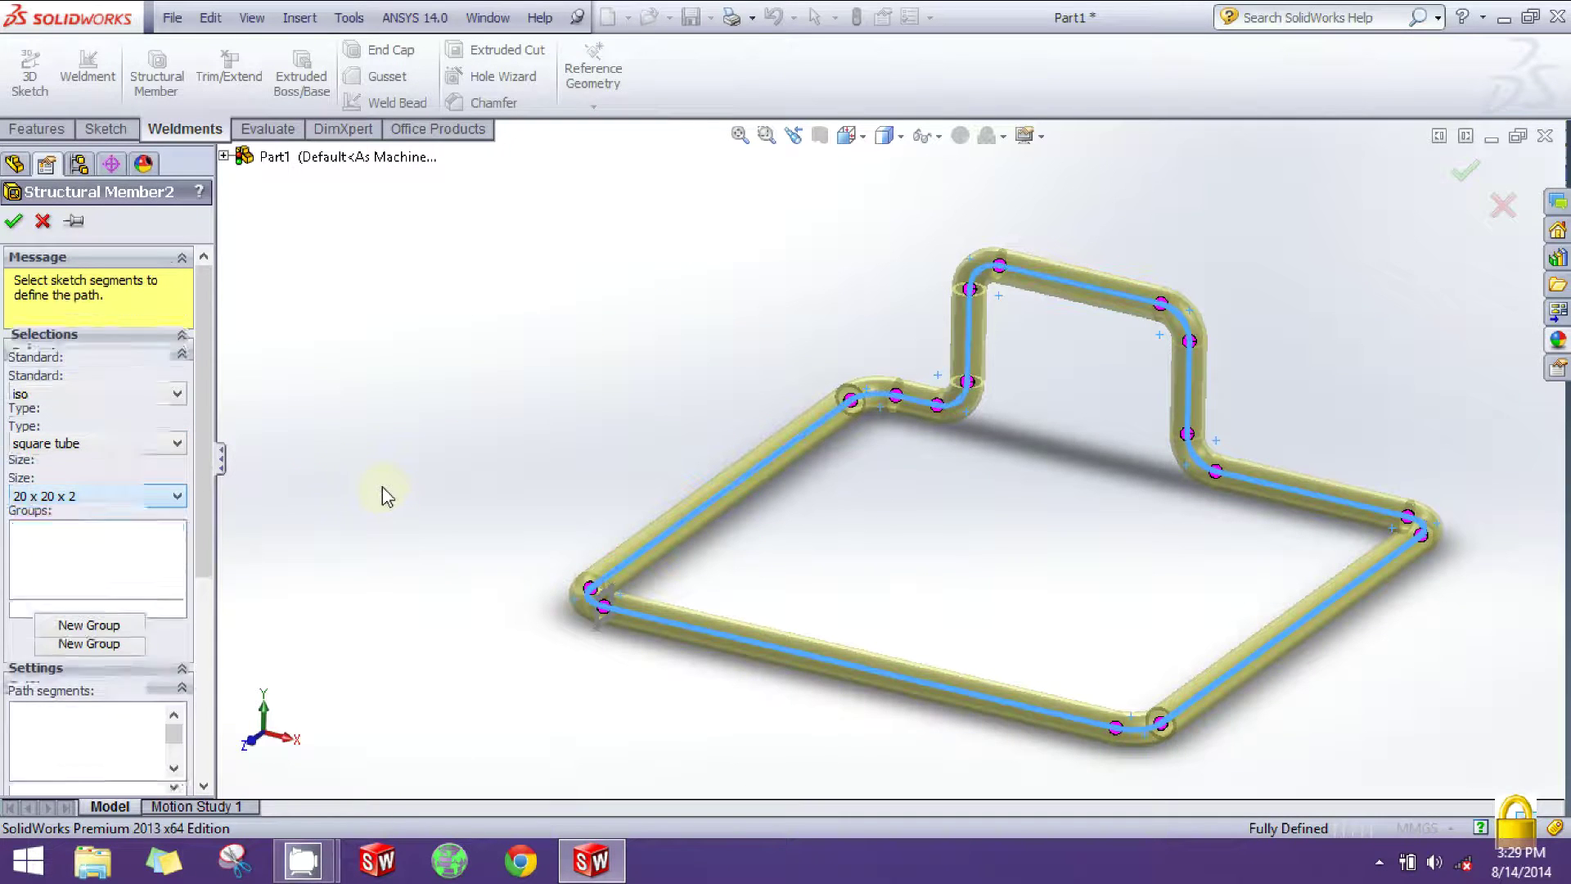
pyautogui.click(13, 221)
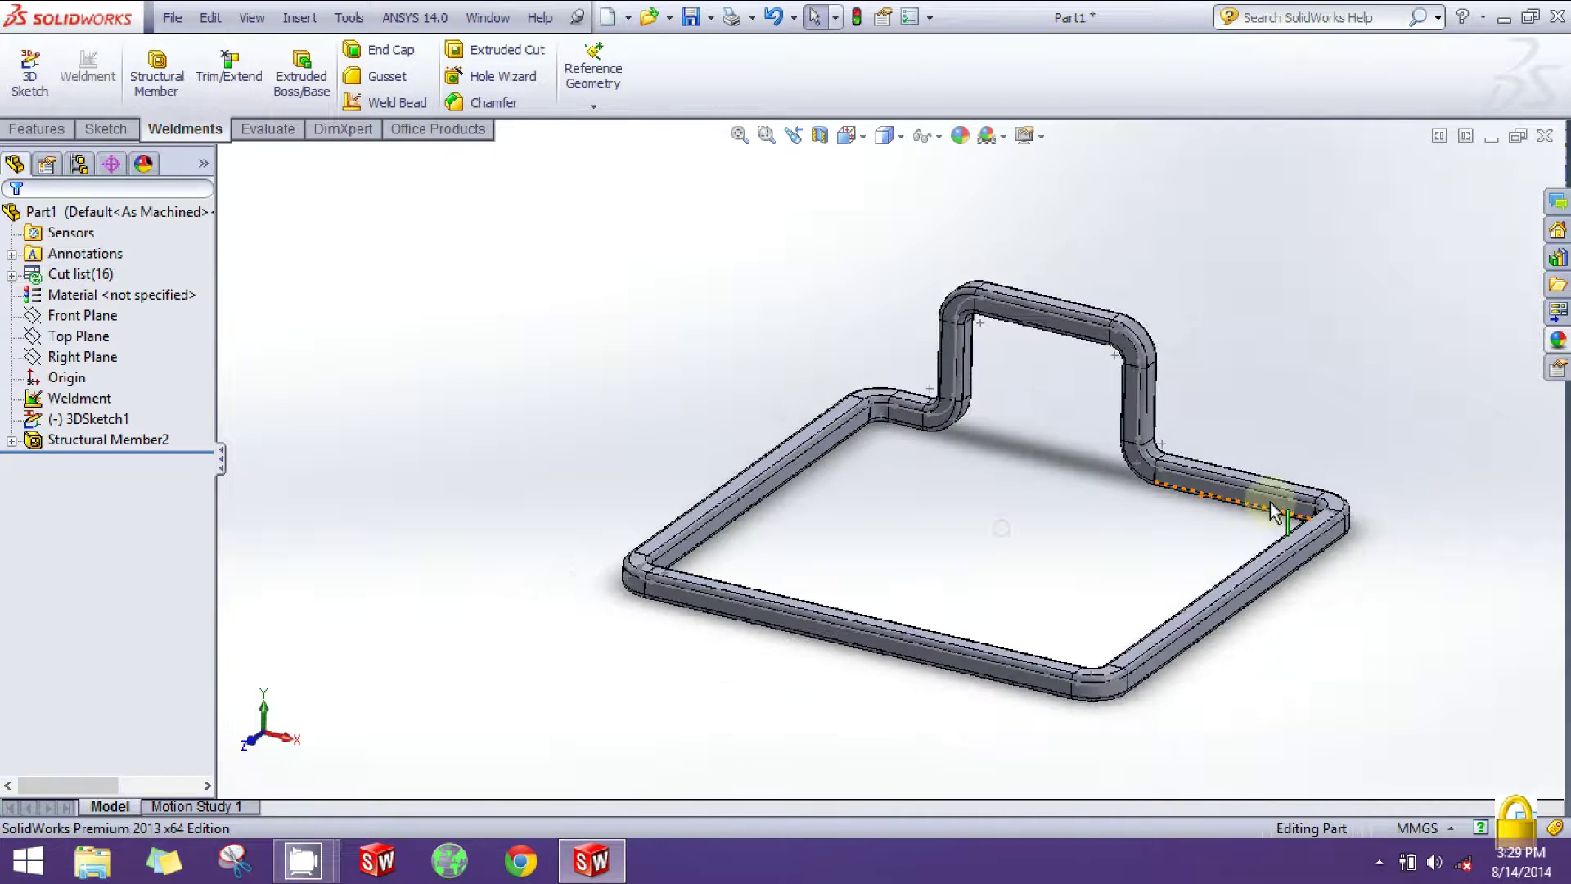
# Step: Inspect the square tube cross-section with a Section View, then close it
pyautogui.click(819, 135)
pyautogui.moveTo(765, 579); pyautogui.dragTo(823, 515)
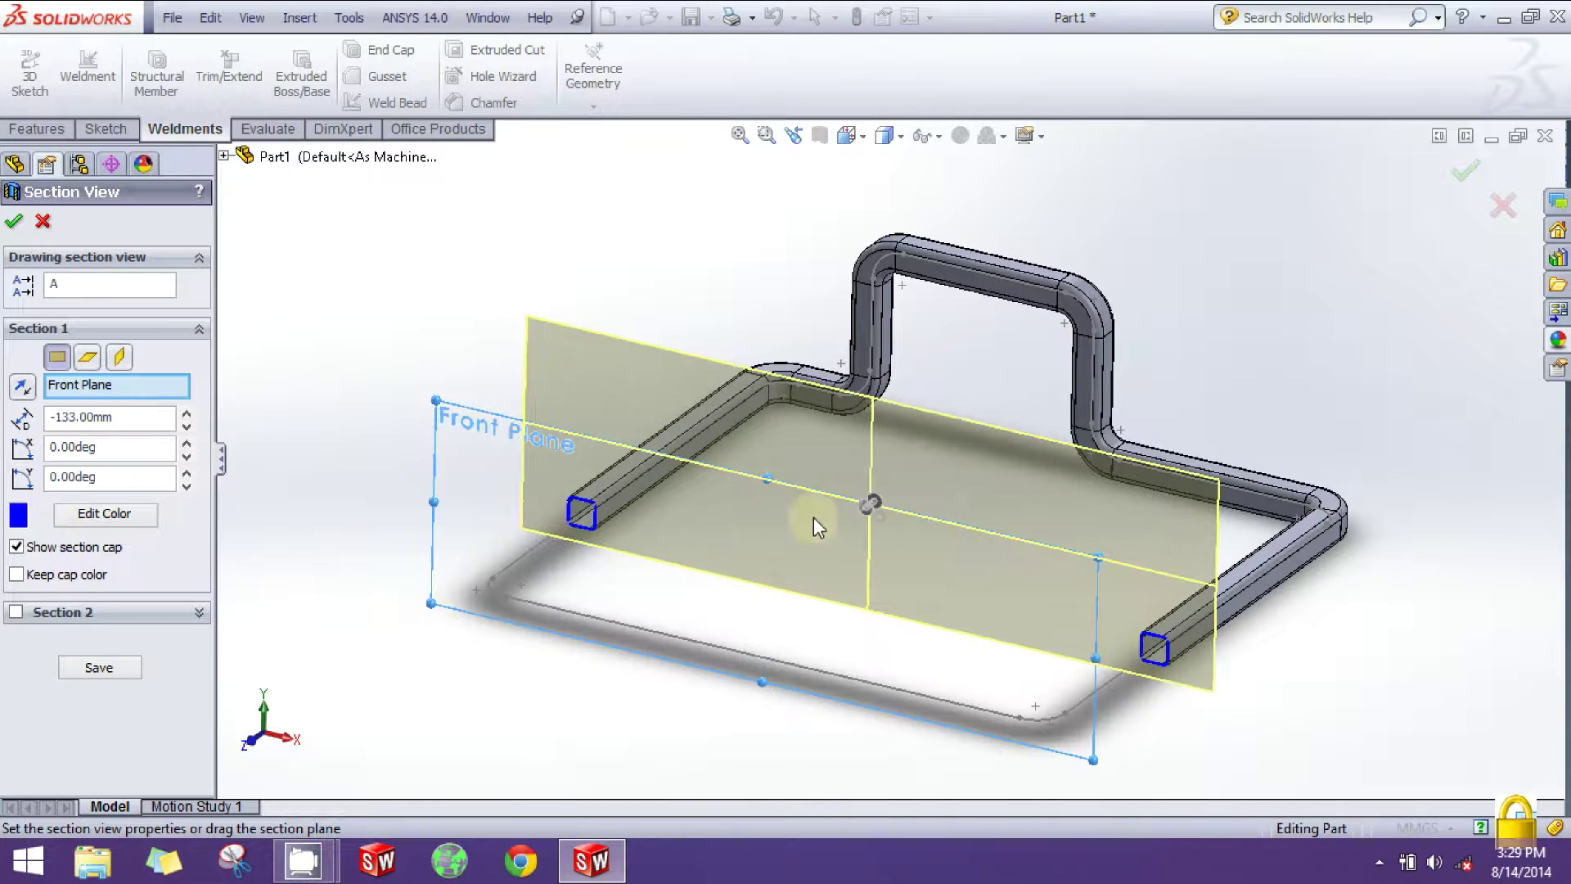
pyautogui.scroll(-2, 605, 529)
pyautogui.scroll(-2, 622, 503)
pyautogui.scroll(4, 1024, 409)
pyautogui.scroll(2, 1249, 449)
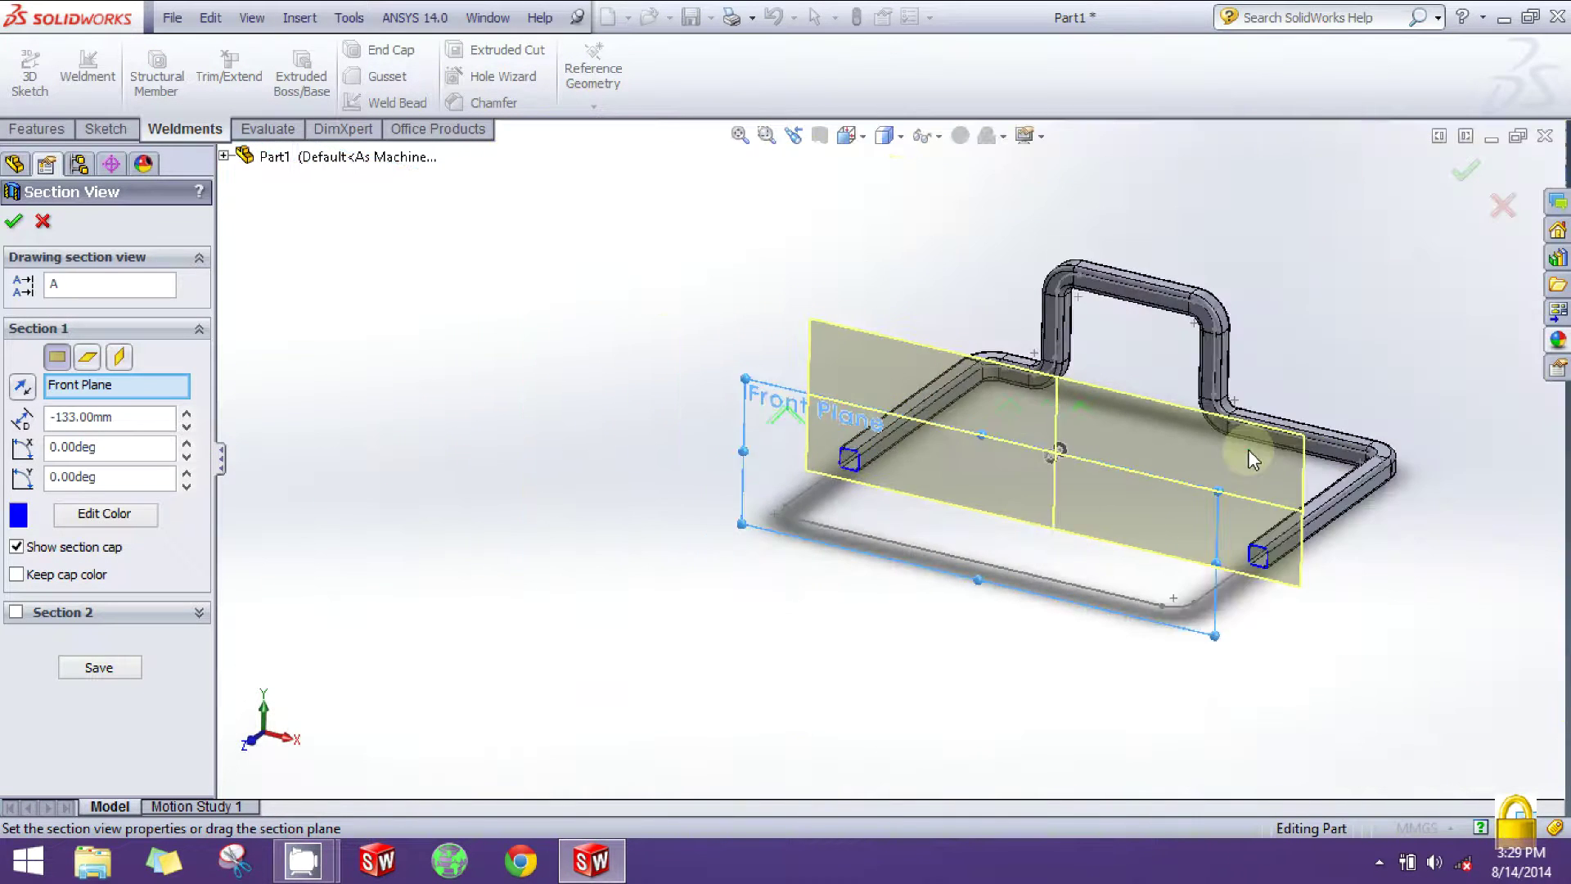
pyautogui.click(1503, 205)
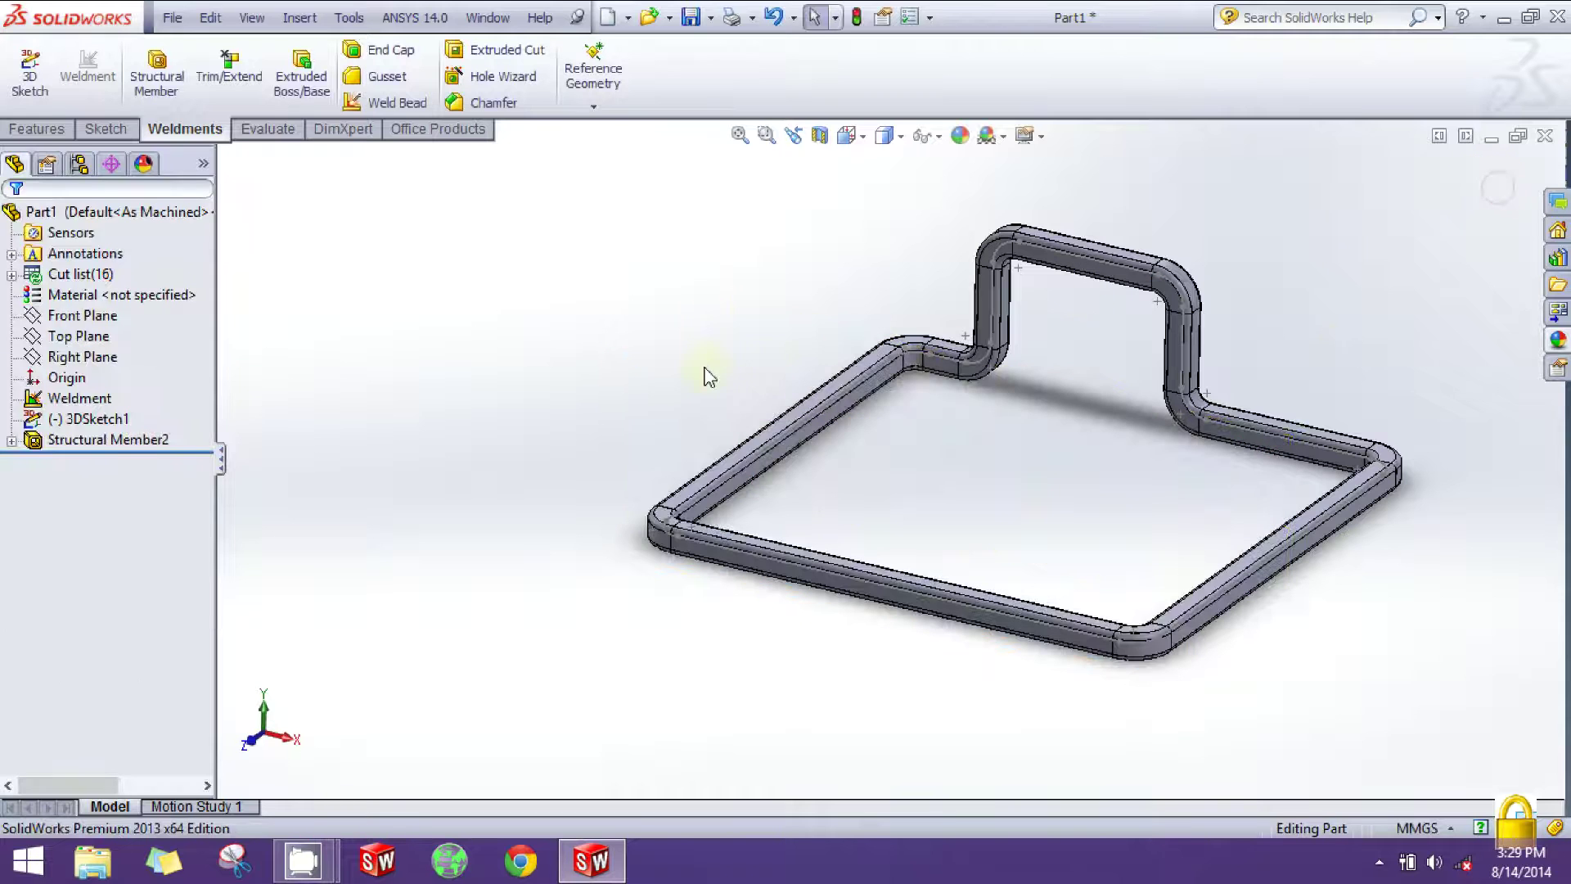
pyautogui.rightClick(77, 440)
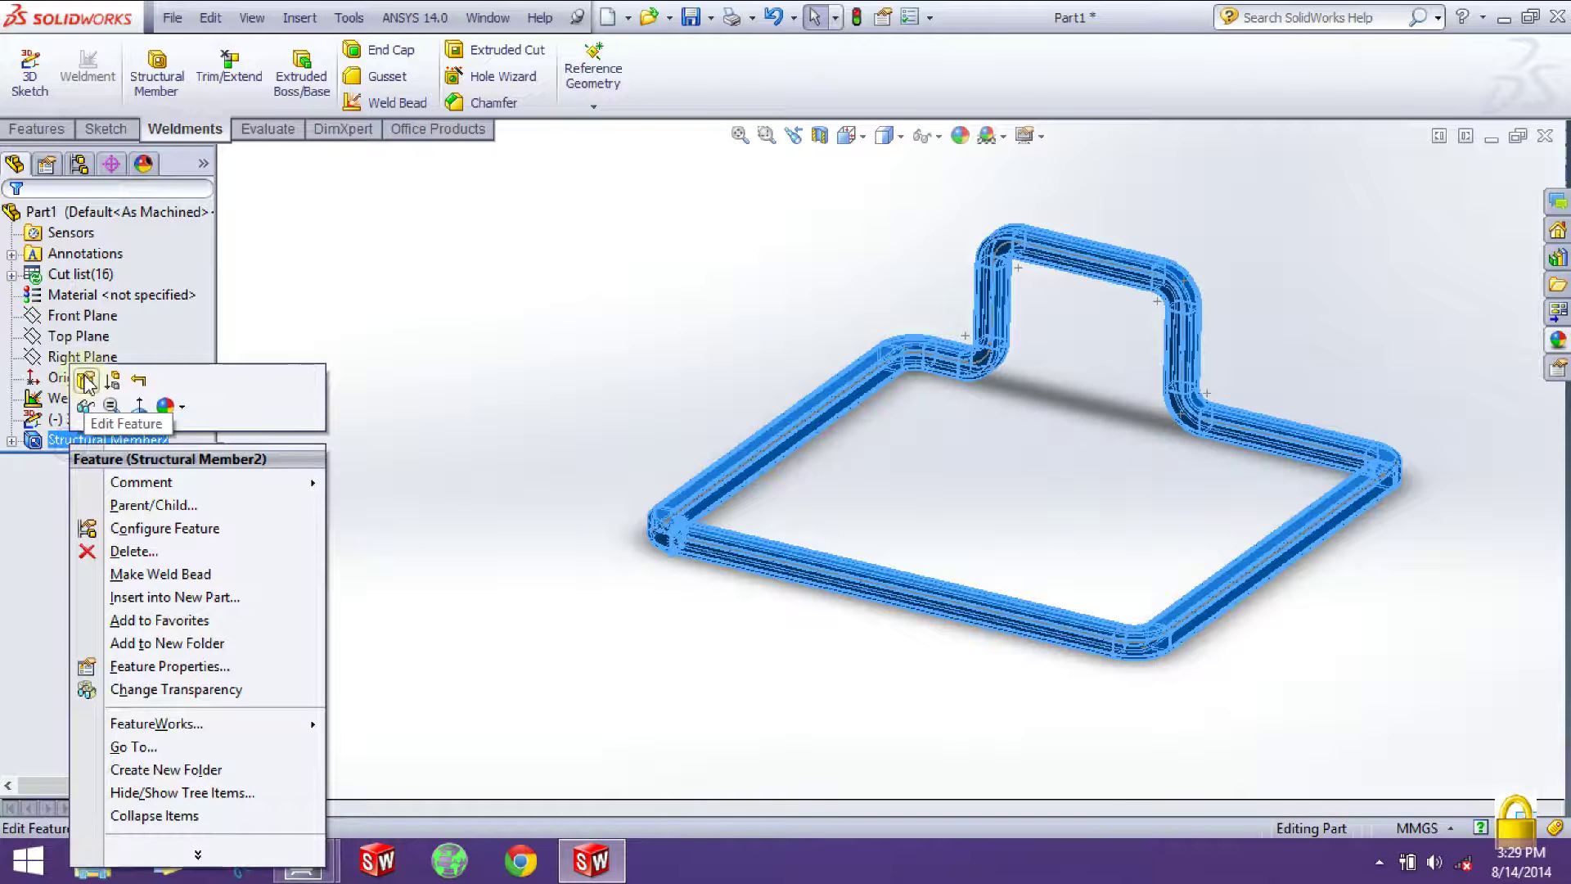
pyautogui.click(88, 418)
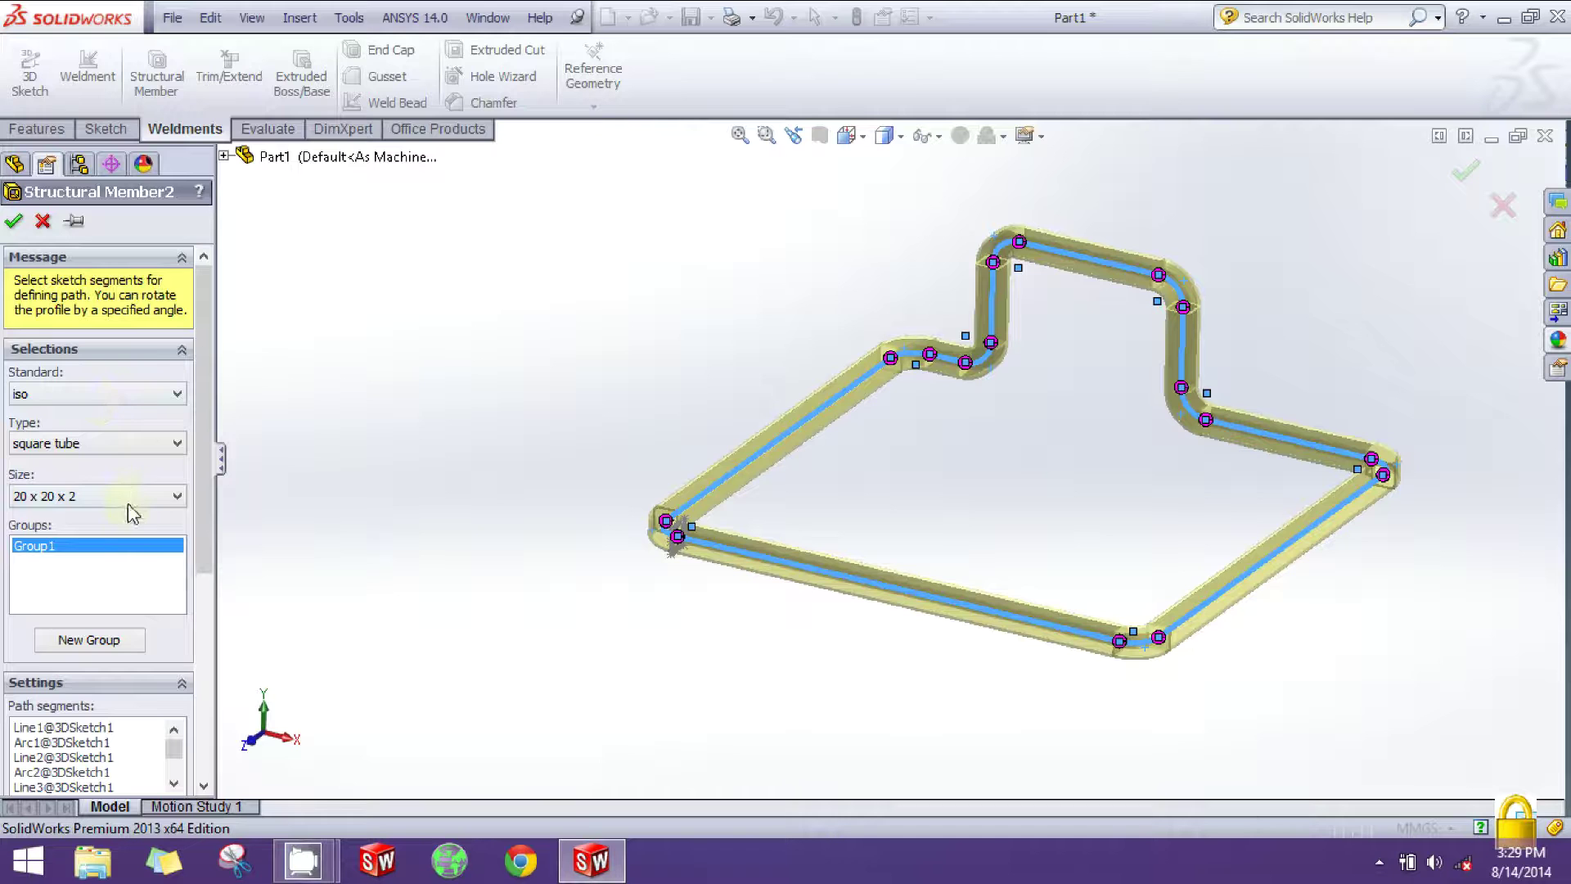
pyautogui.click(127, 499)
pyautogui.click(130, 497)
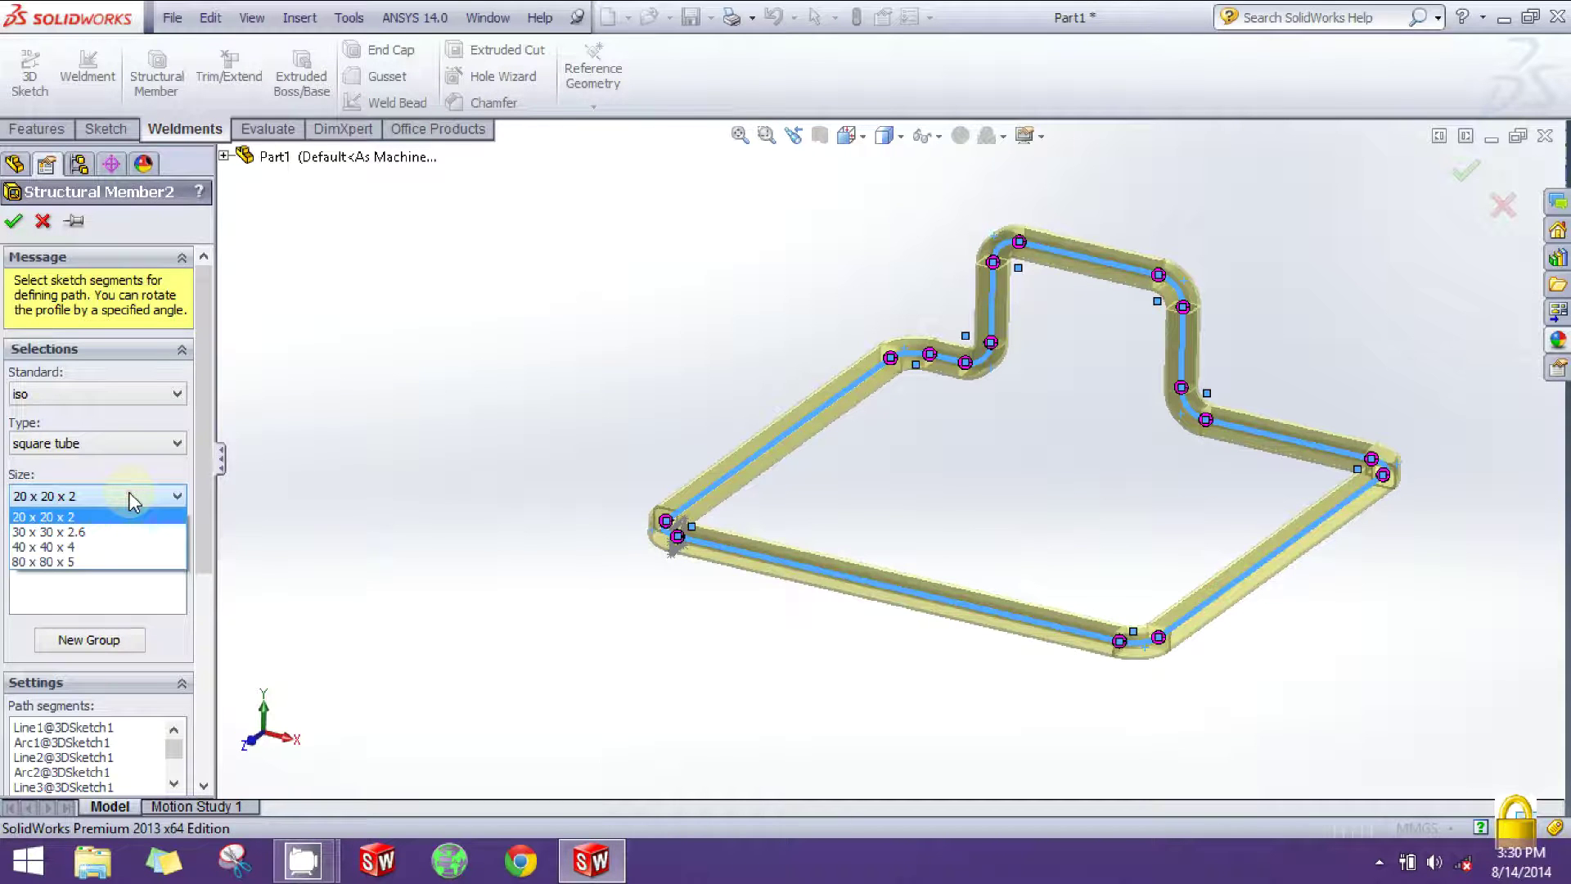
pyautogui.click(130, 497)
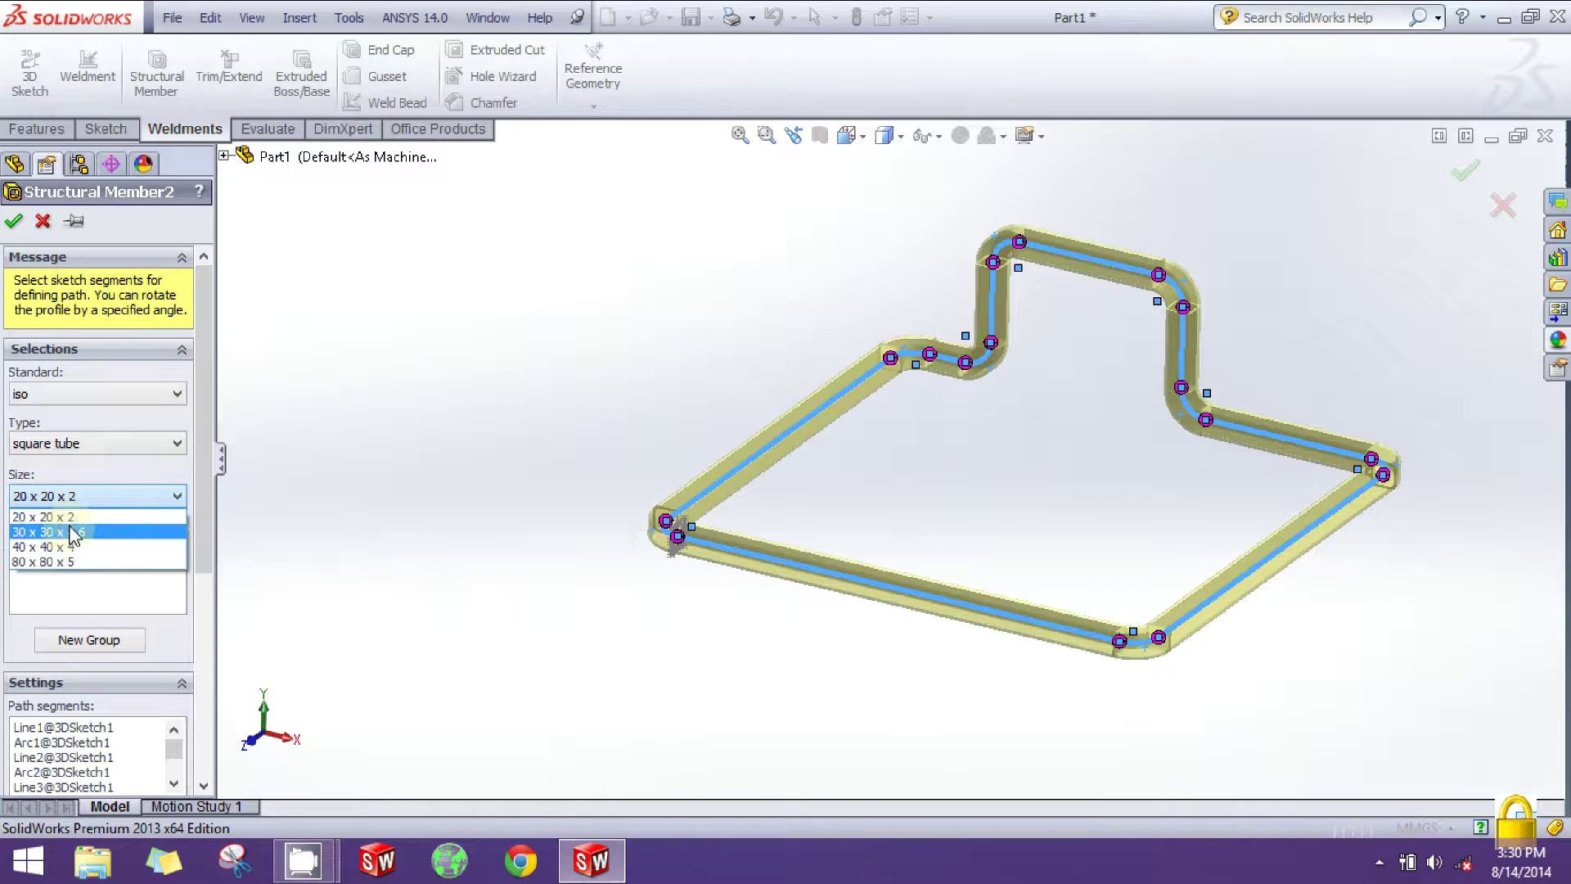
pyautogui.click(90, 518)
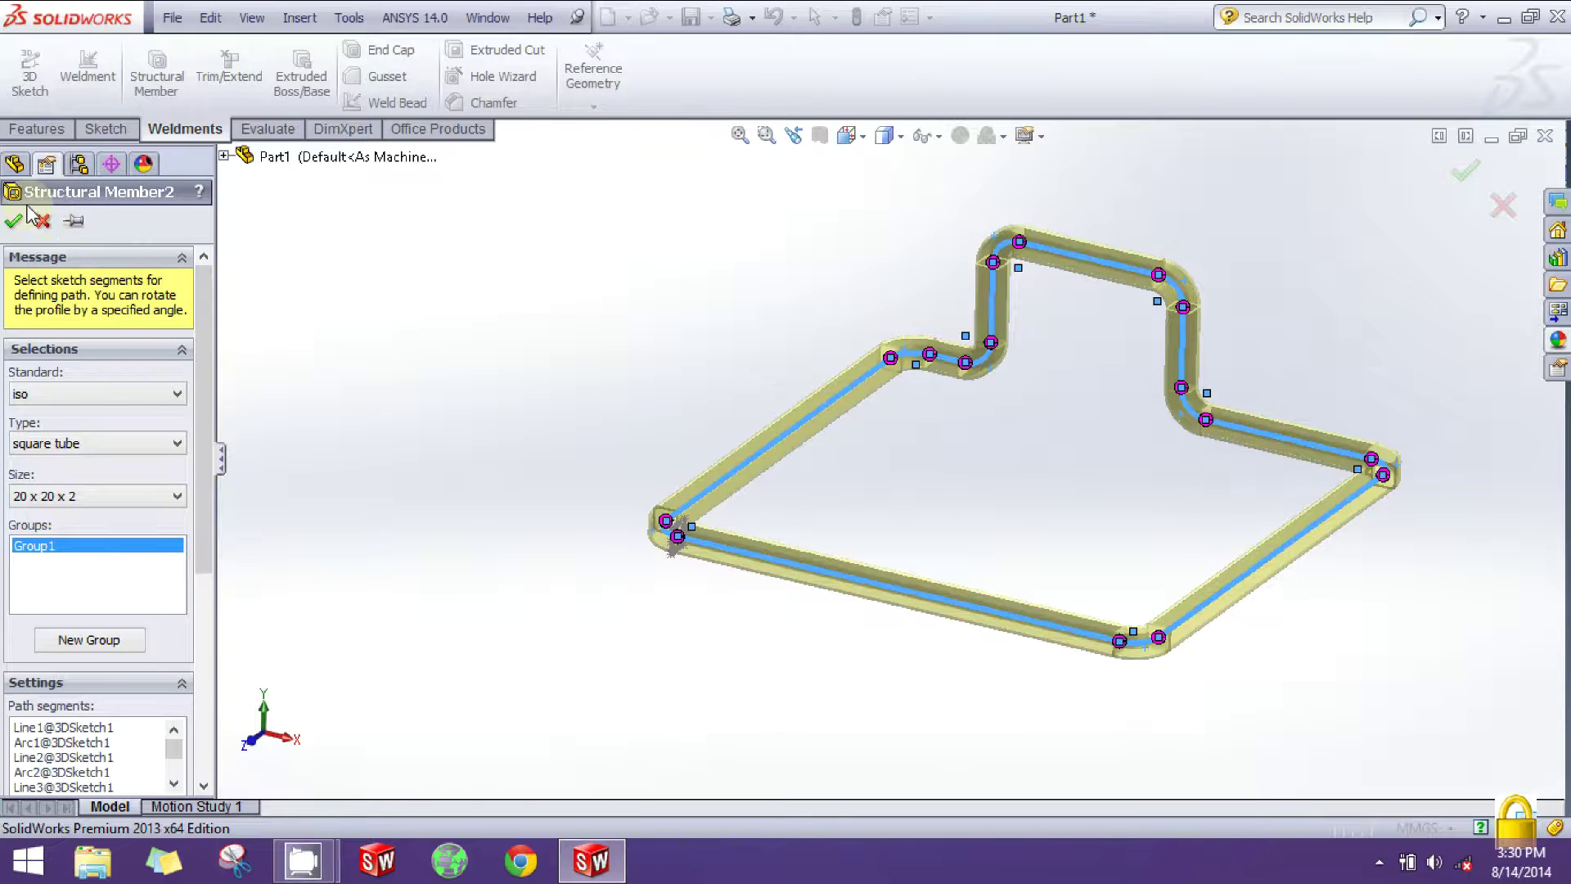
pyautogui.click(14, 221)
pyautogui.click(1102, 487)
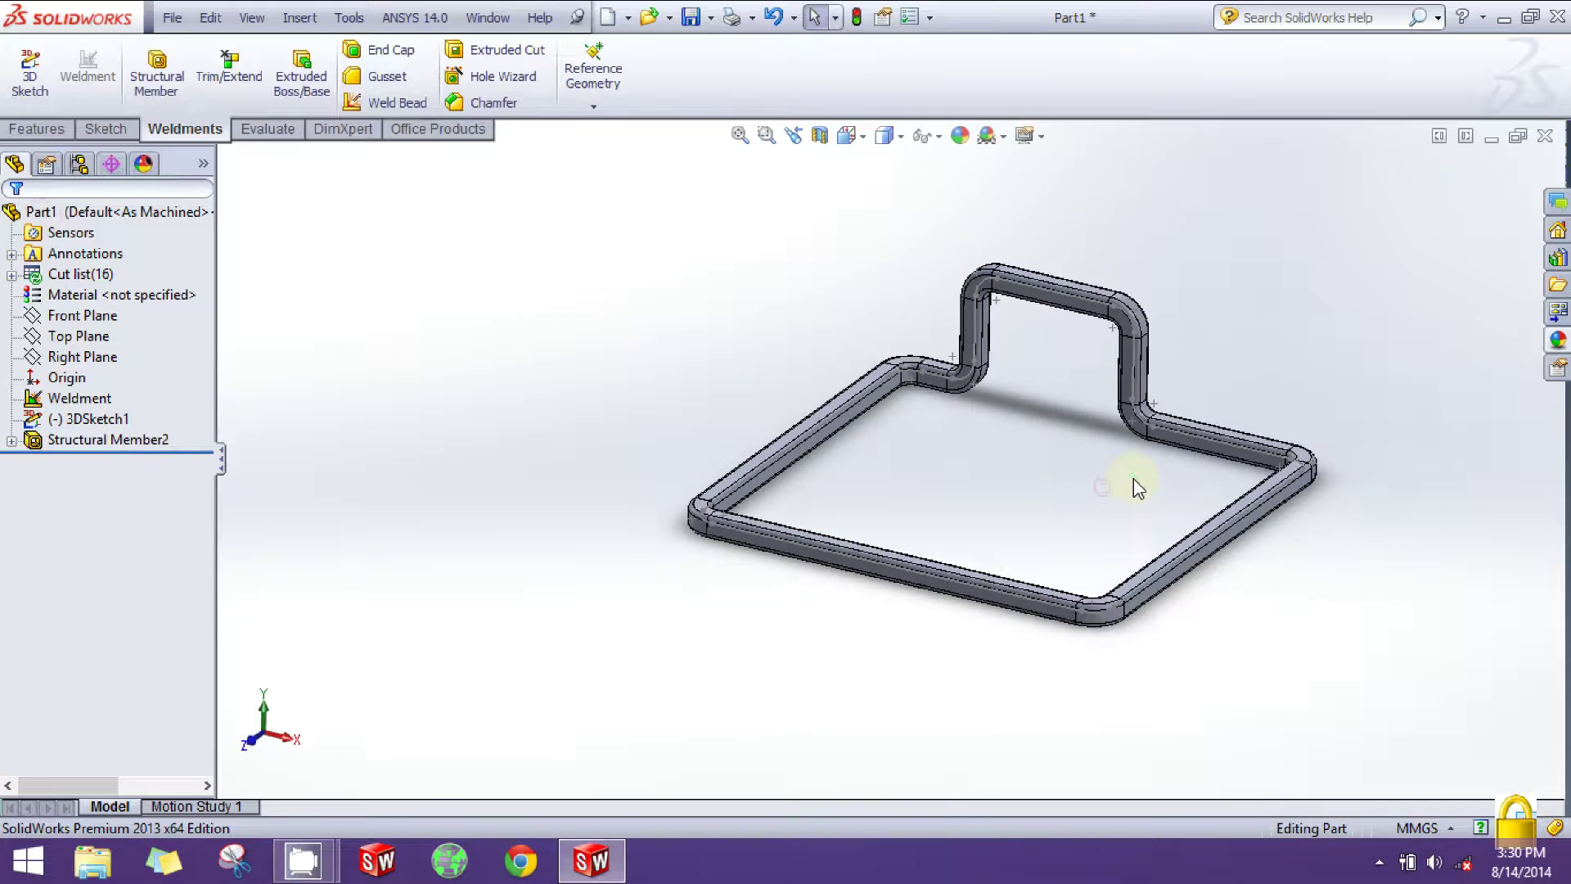
# Step: Orbit and zoom around the square-tube frame
pyautogui.moveTo(1144, 481); pyautogui.dragTo(1140, 478, button='middle')
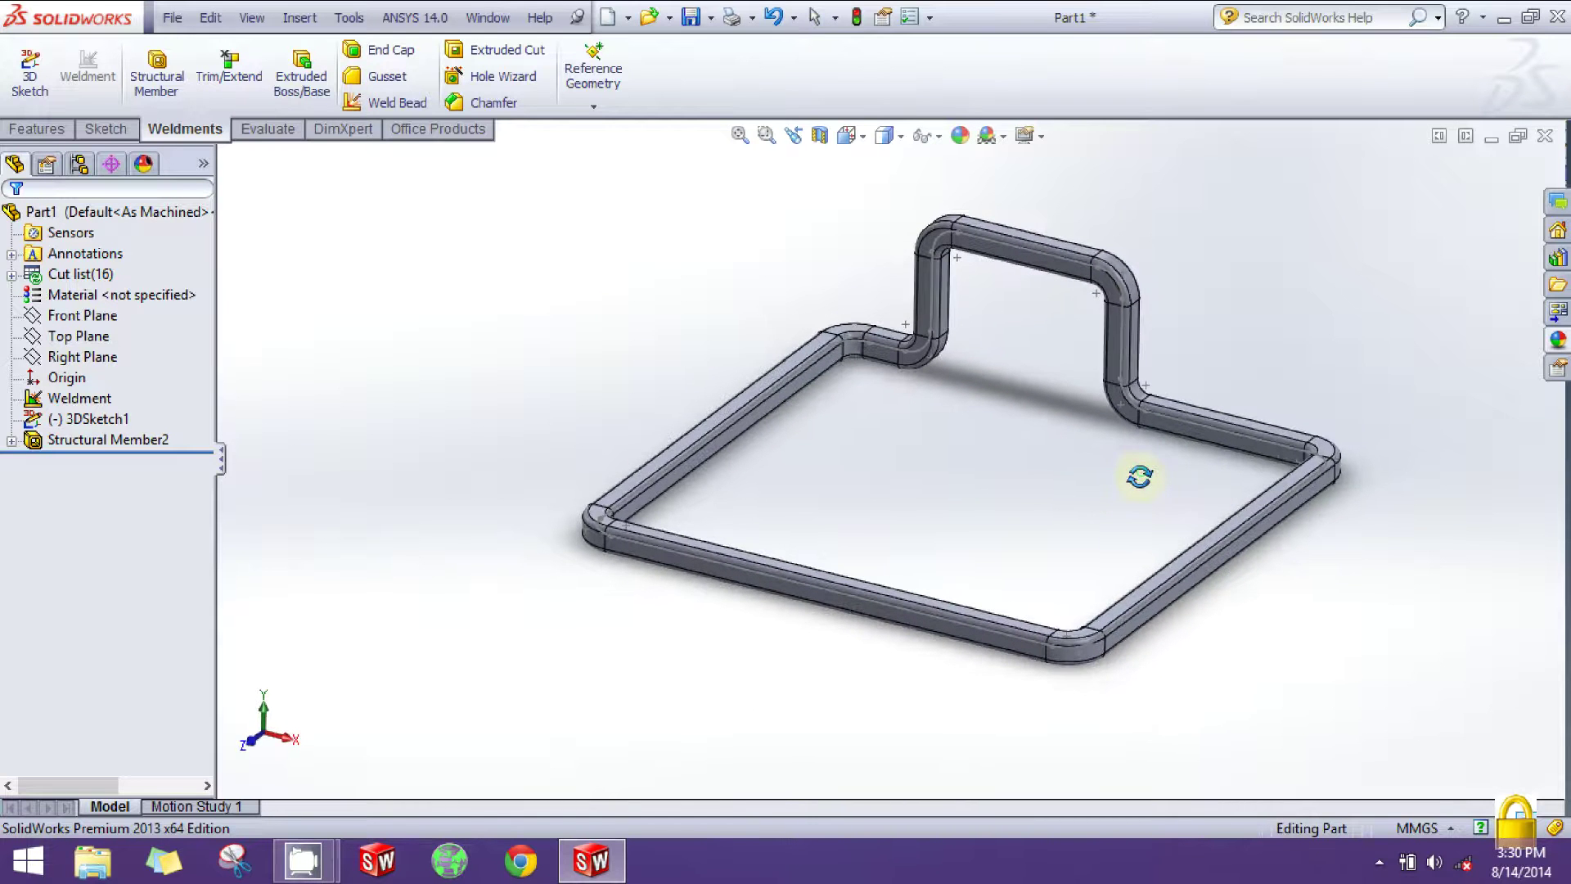
pyautogui.scroll(1, 225, 76)
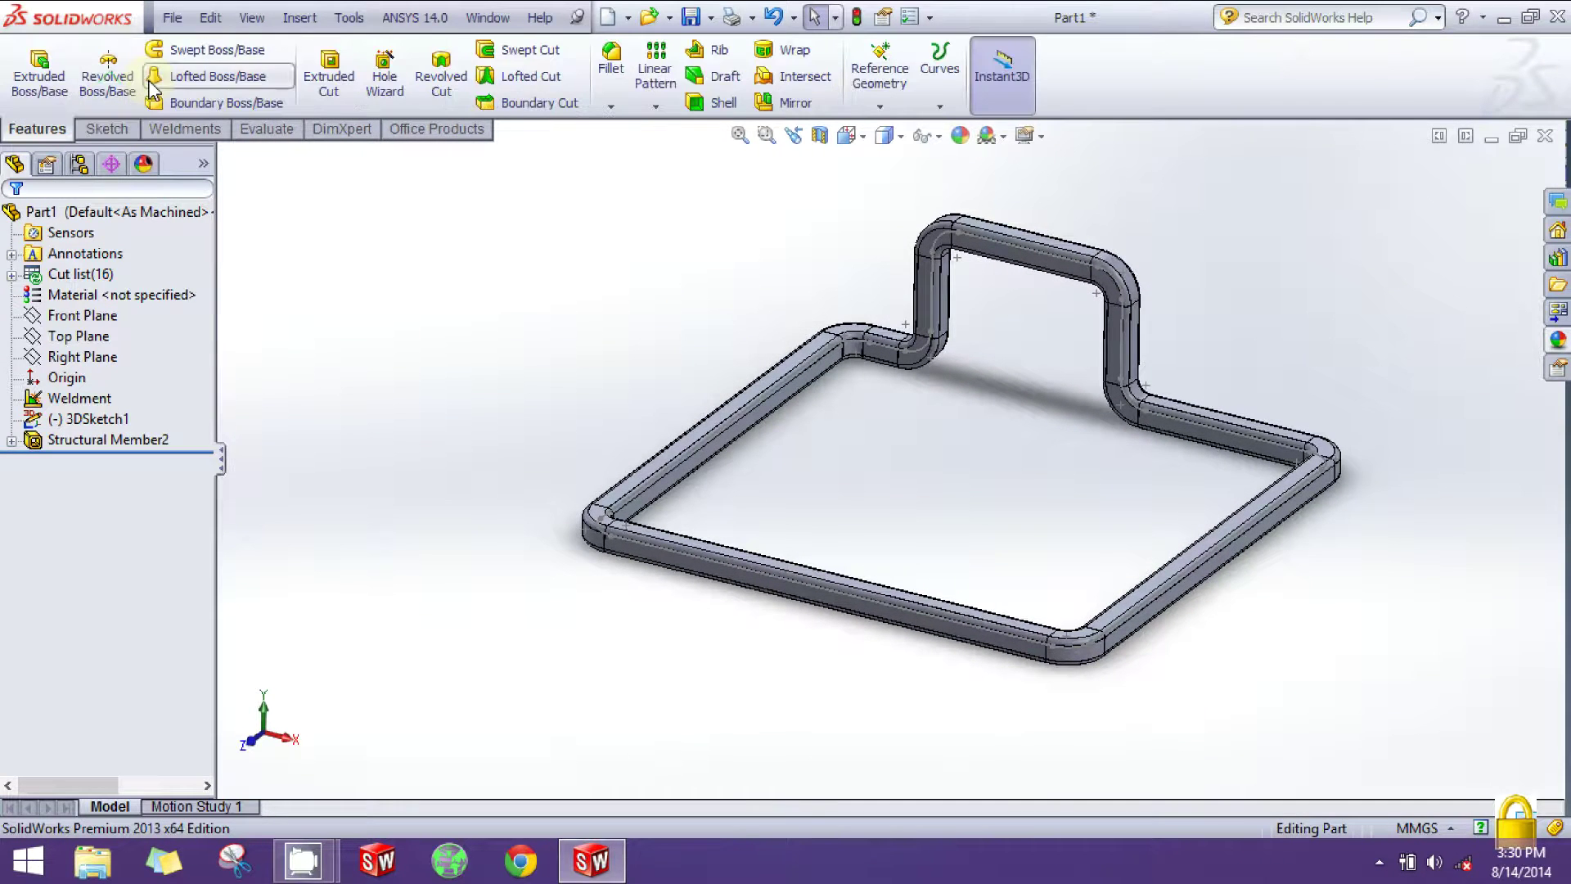
pyautogui.moveTo(1044, 456); pyautogui.dragTo(1039, 450, button='middle')
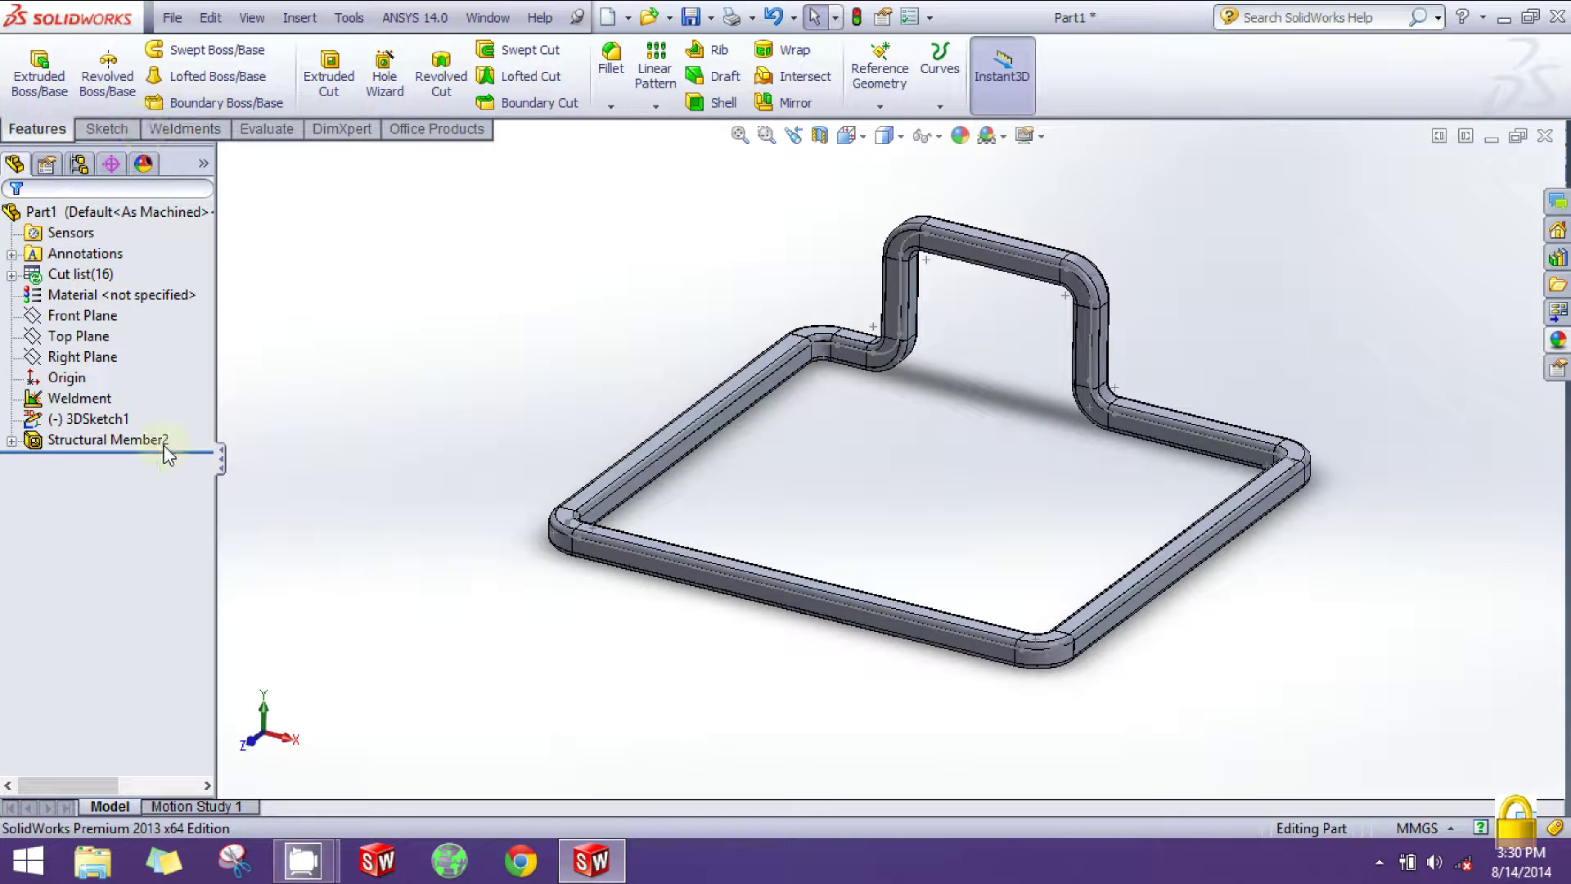
pyautogui.scroll(-2, 1007, 421)
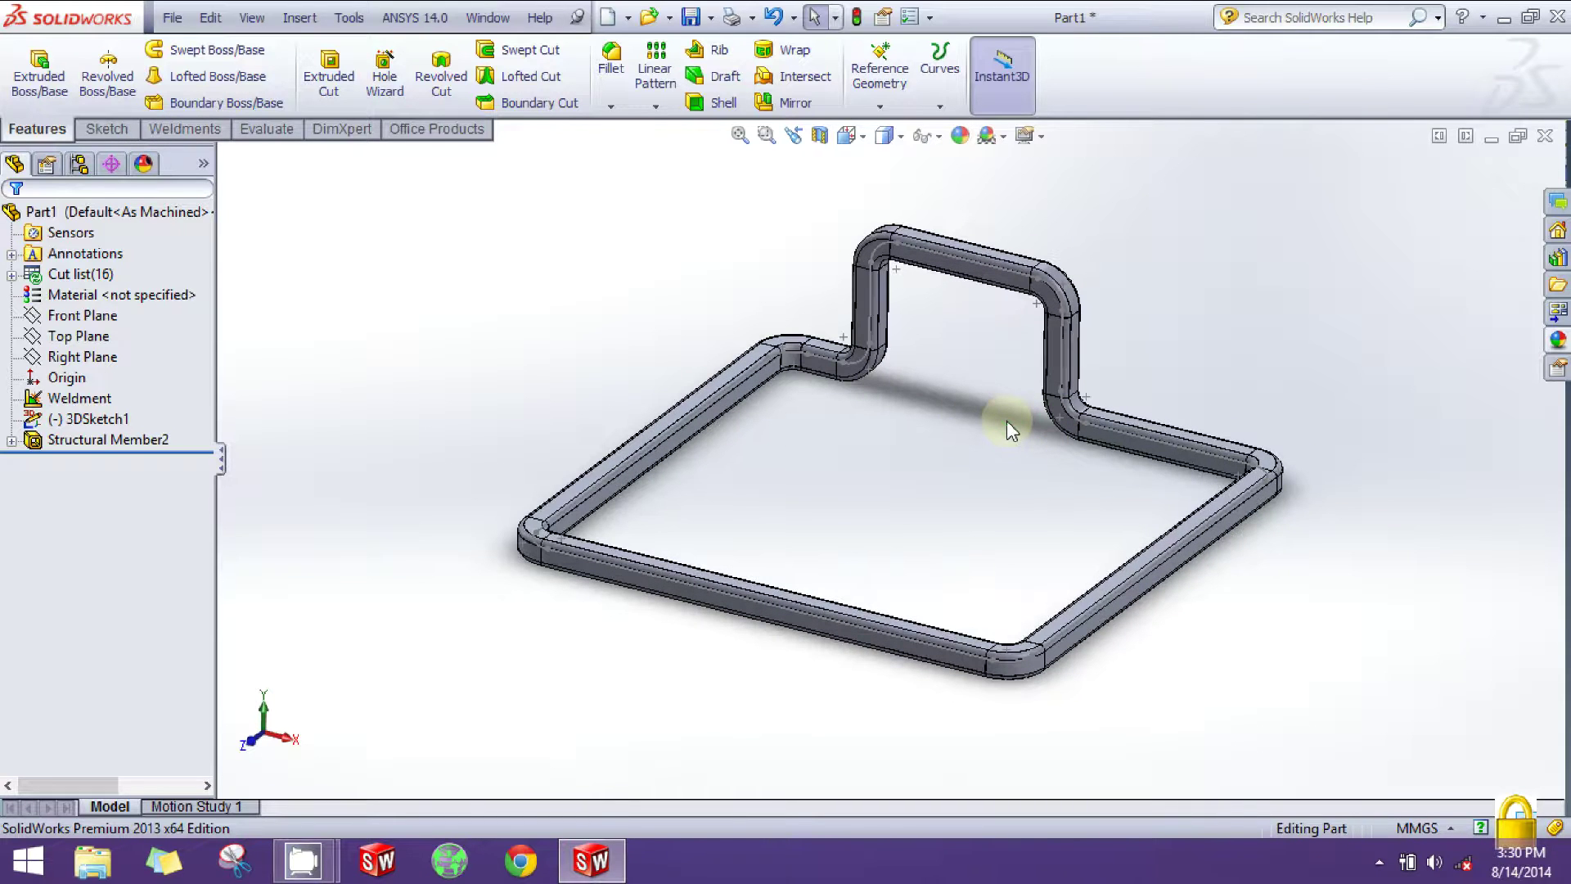